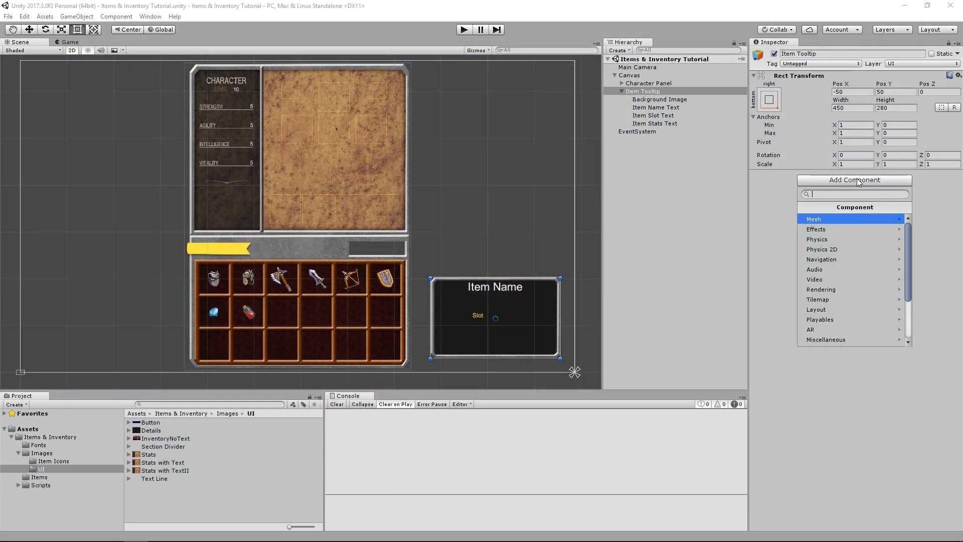
- Add a Vertical Layout Group component to the Item Tooltip via the 'vert' search
{"action": "type", "text": "verti"}
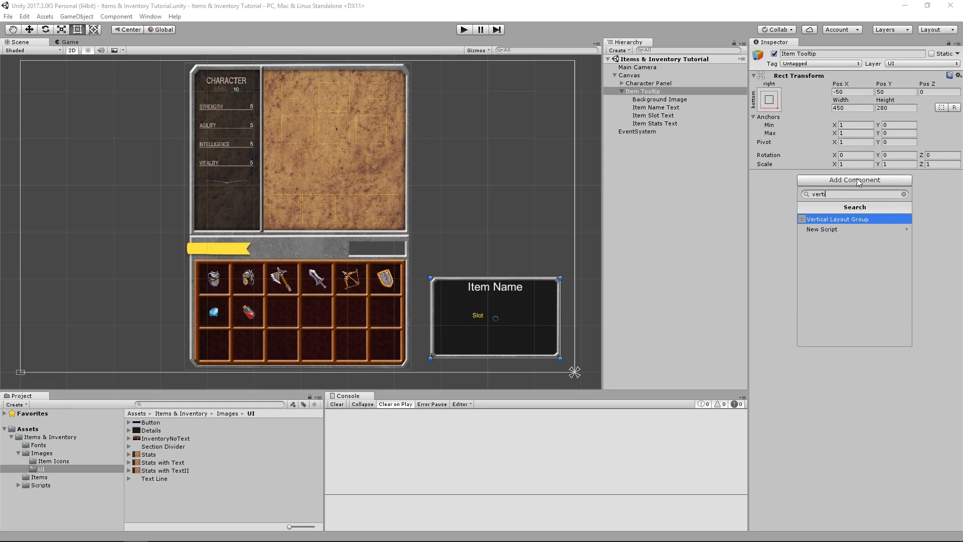
{"action": "key", "text": "Return"}
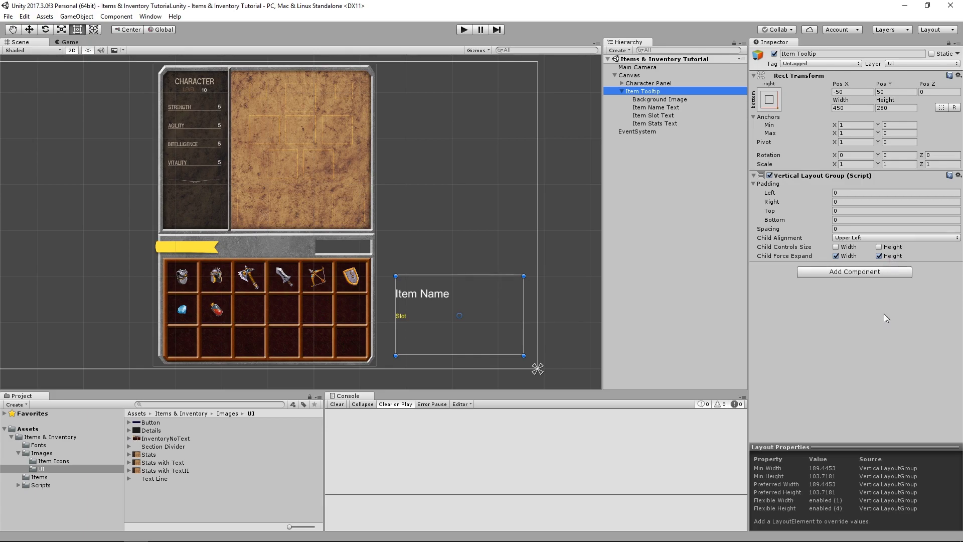
- Turn off Child Force Expand Height, enable Child Controls Size width and height, and save
{"action": "left_click", "coordinate": [895, 255]}
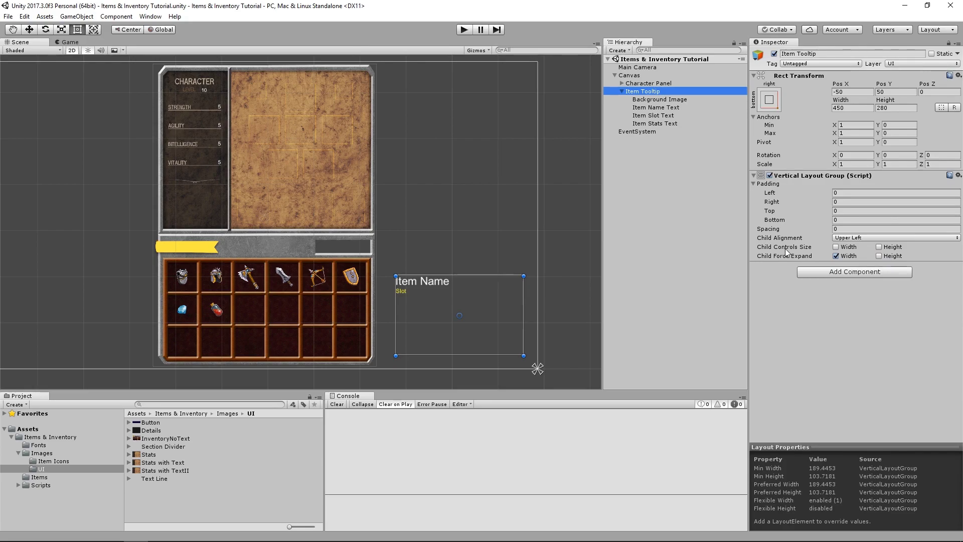
{"action": "left_click", "coordinate": [679, 109]}
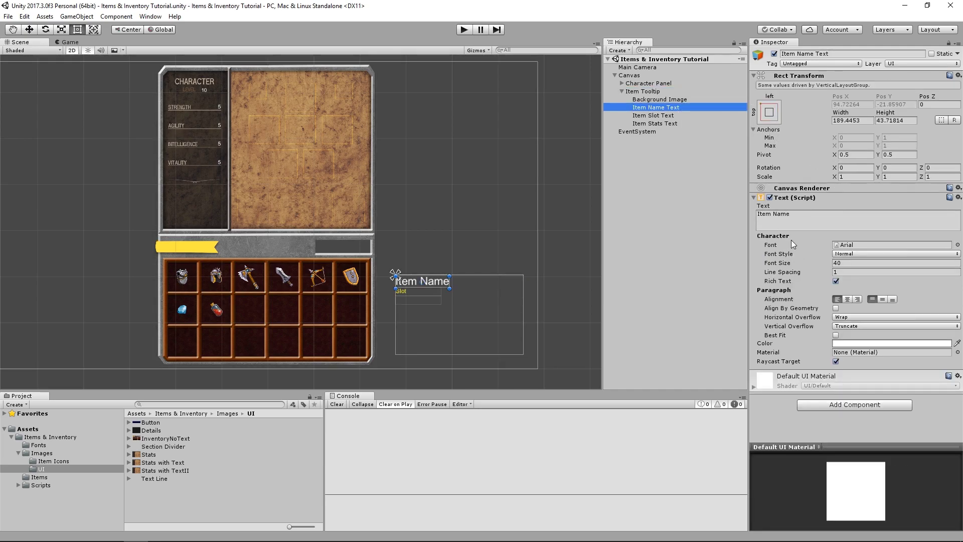
{"action": "left_click", "coordinate": [644, 91]}
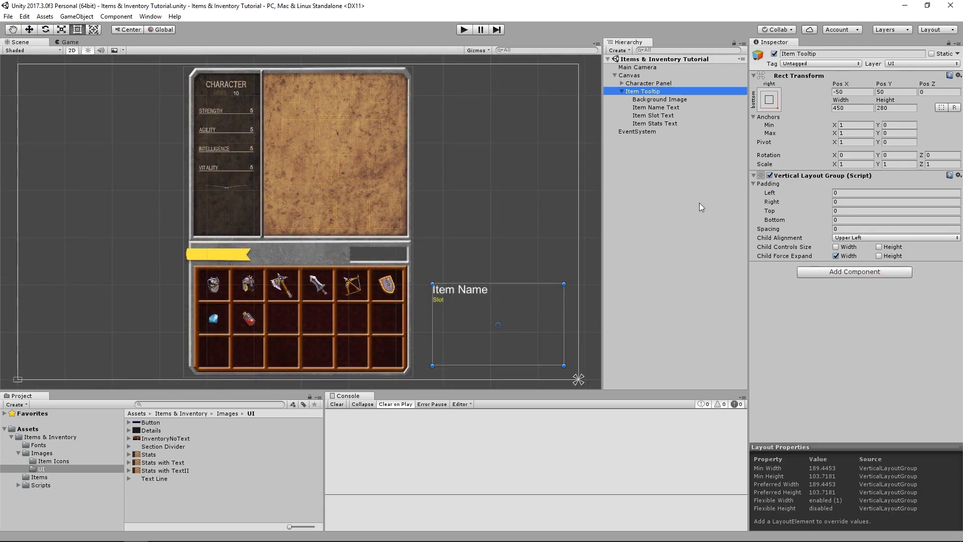
{"action": "left_click", "coordinate": [836, 246]}
{"action": "left_click", "coordinate": [879, 247]}
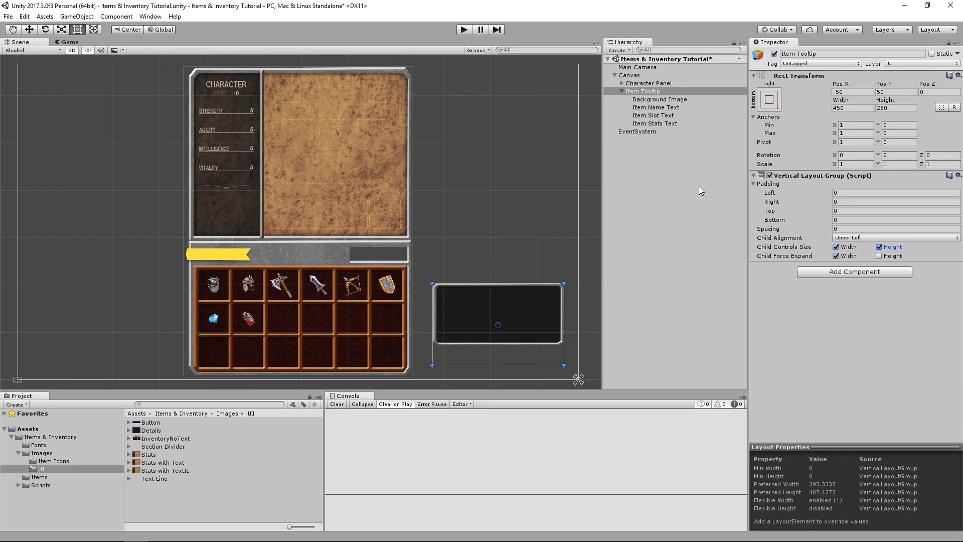
{"action": "key", "text": "ctrl+s"}
{"action": "key", "text": "Down"}
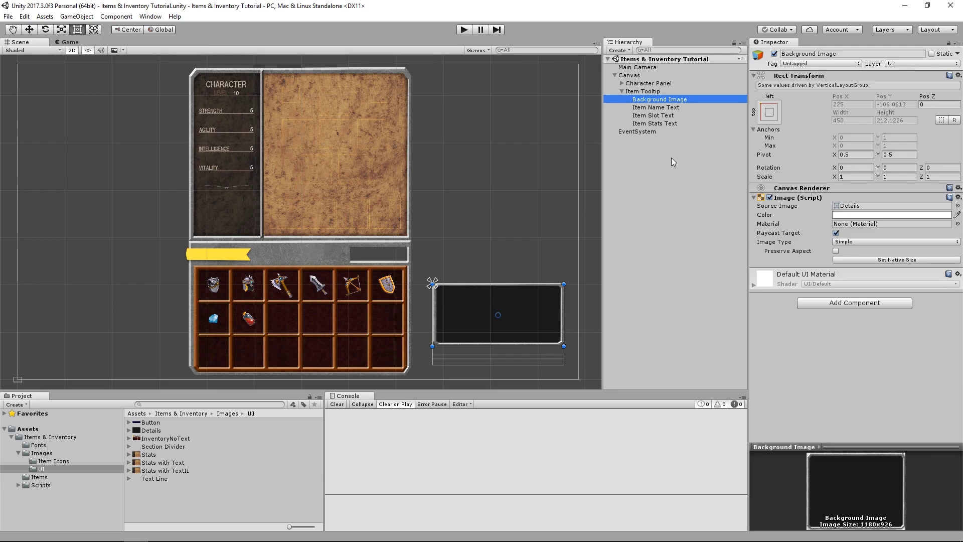
- Add a Layout Element to the Background Image with Ignore Layout ticked
{"action": "left_click", "coordinate": [837, 303]}
{"action": "type", "text": "layout"}
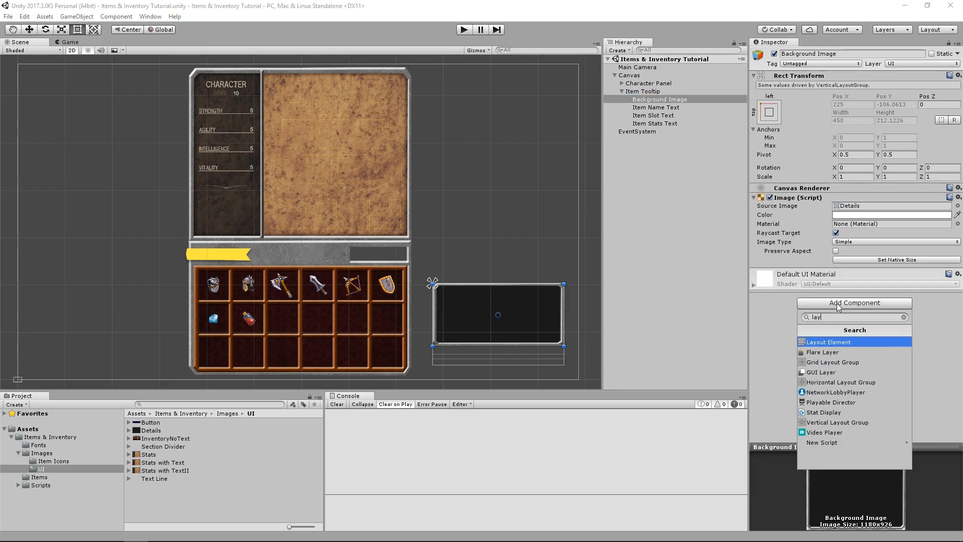
{"action": "key", "text": "Return"}
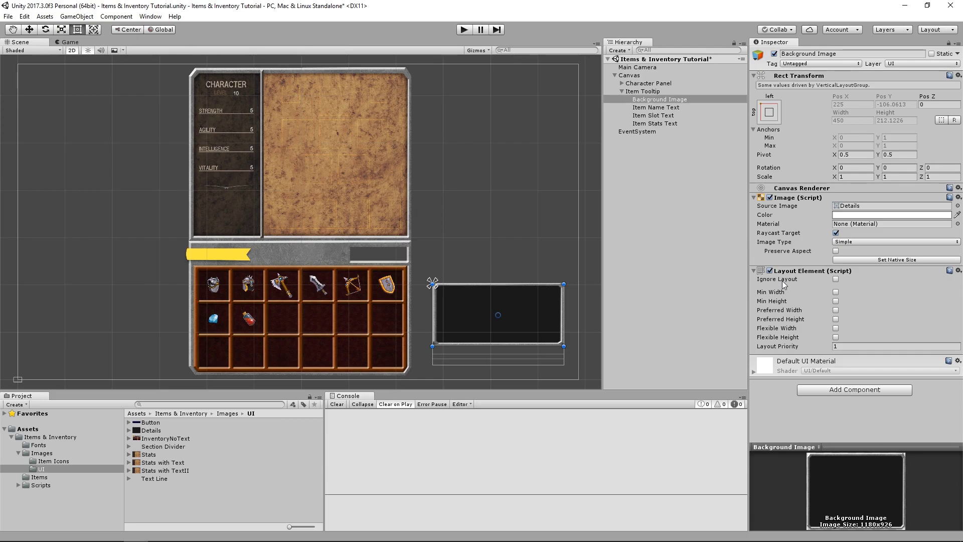
{"action": "left_click", "coordinate": [835, 280]}
- Set the Background Image anchor preset to stretch-stretch and save the scene
{"action": "left_click", "coordinate": [769, 98]}
{"action": "left_click", "coordinate": [877, 251], "text": "alt"}
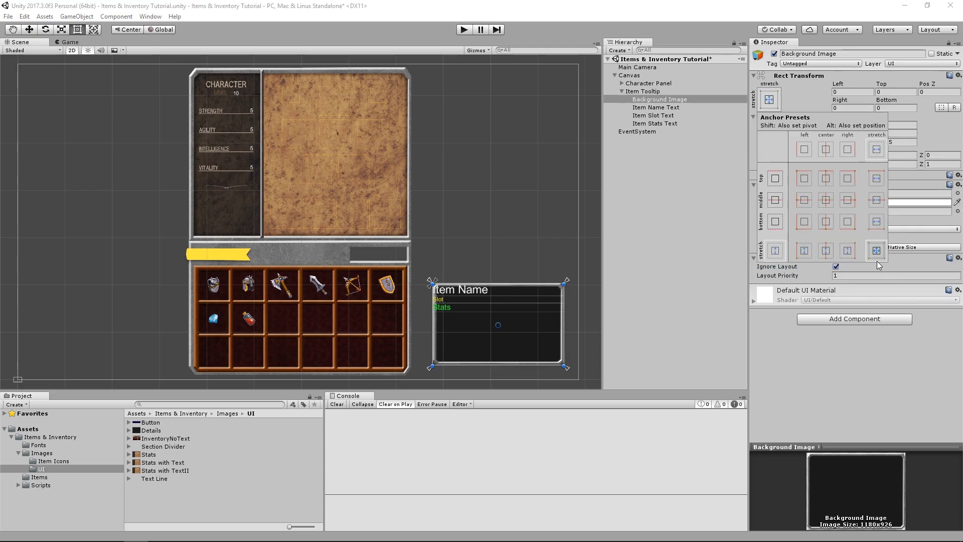
{"action": "left_click", "coordinate": [861, 341]}
{"action": "key", "text": "ctrl+s"}
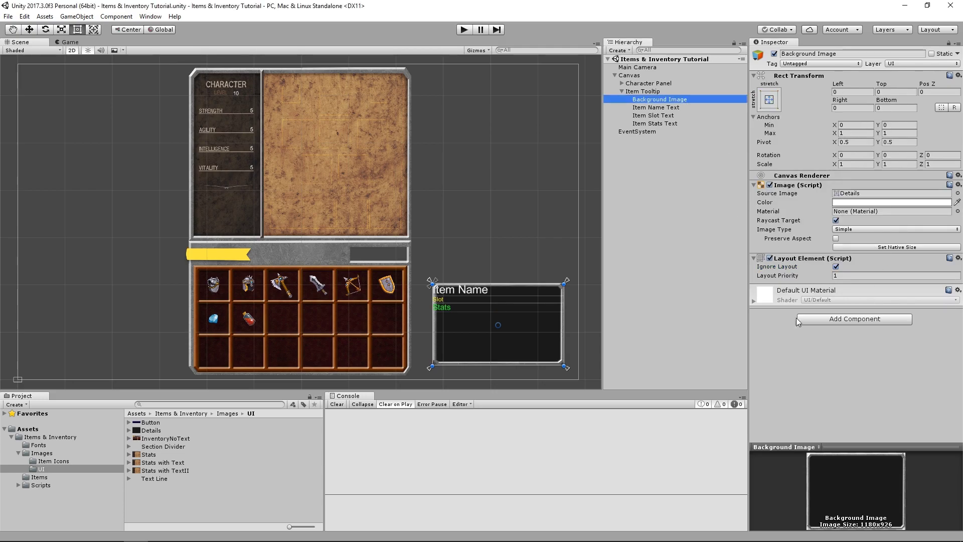
{"action": "left_click", "coordinate": [667, 91]}
- Set the Vertical Layout Group padding to 20/20/10/10 and spacing to 10, then save
{"action": "left_click", "coordinate": [853, 193]}
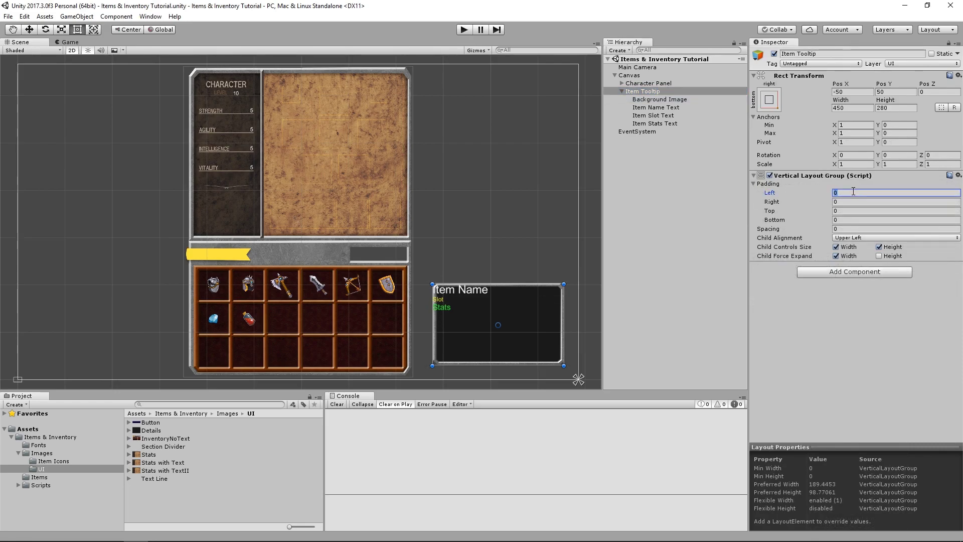
{"action": "type", "text": "20"}
{"action": "key", "text": "Tab"}
{"action": "type", "text": "20"}
{"action": "key", "text": "Tab"}
{"action": "type", "text": "10"}
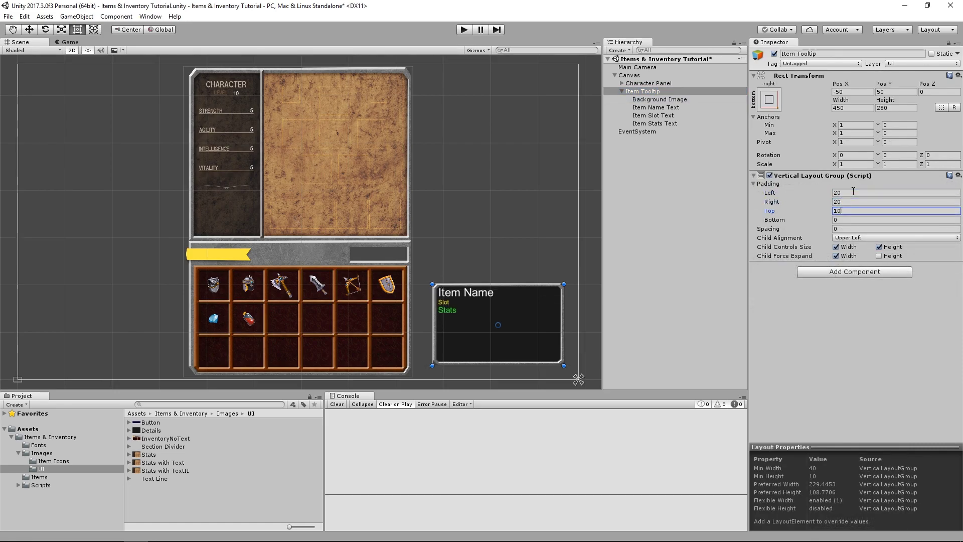
{"action": "key", "text": "Tab"}
{"action": "type", "text": "10"}
{"action": "key", "text": "Tab"}
{"action": "type", "text": "10"}
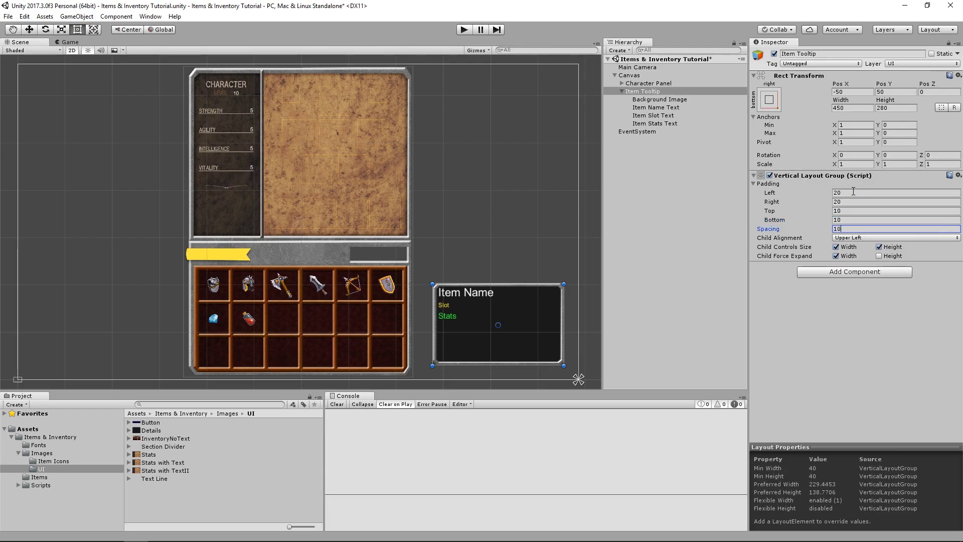
{"action": "key", "text": "ctrl+s"}
{"action": "left_click", "coordinate": [674, 151]}
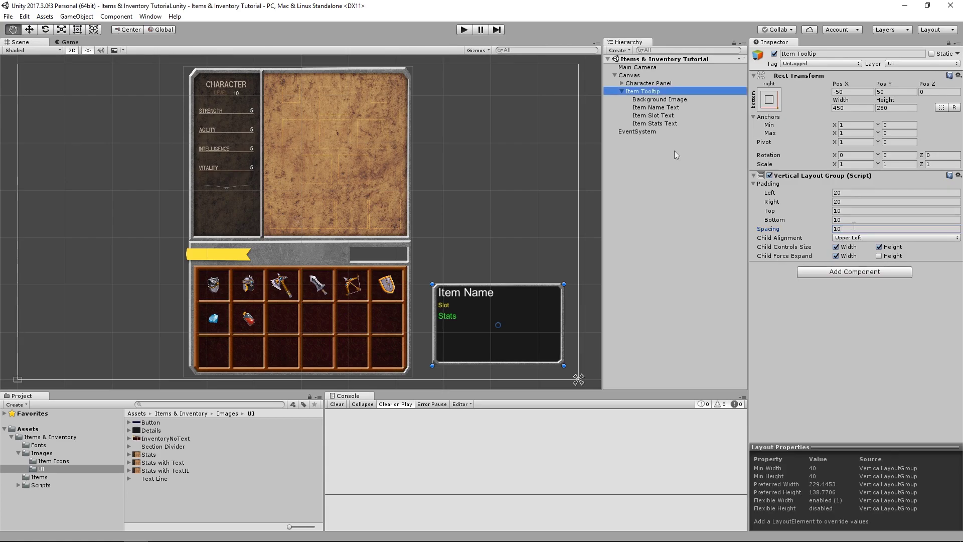
- Centre-align the Item Name Text and Item Slot Text together
{"action": "left_click", "coordinate": [672, 108]}
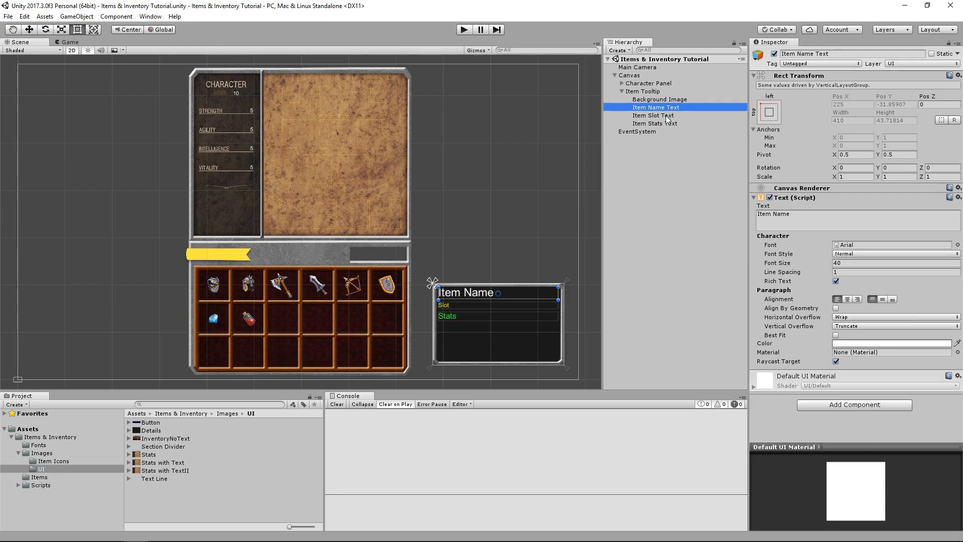
{"action": "left_click", "coordinate": [668, 115], "text": "ctrl"}
{"action": "left_click", "coordinate": [848, 299]}
{"action": "left_click", "coordinate": [654, 124]}
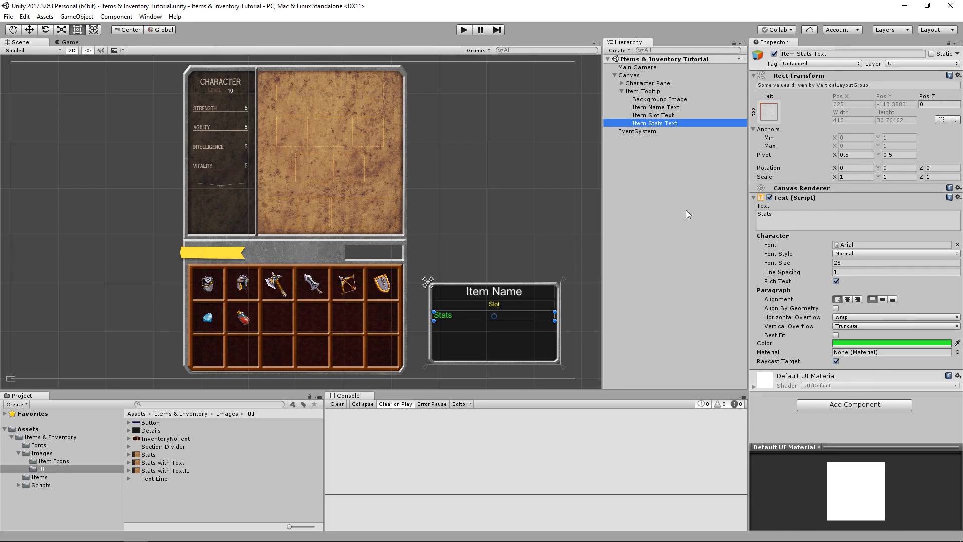
- Make three test copies of the Item Stats Text, then delete them again
{"action": "left_click", "coordinate": [48, 476]}
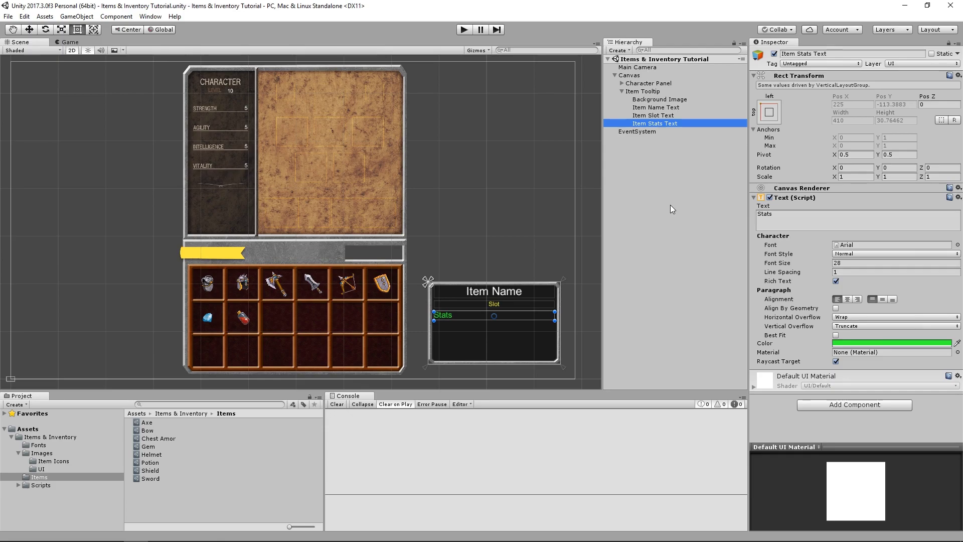
{"action": "key", "text": "ctrl+d"}
{"action": "key", "text": "ctrl+d"}
{"action": "key", "text": "ctrl+d"}
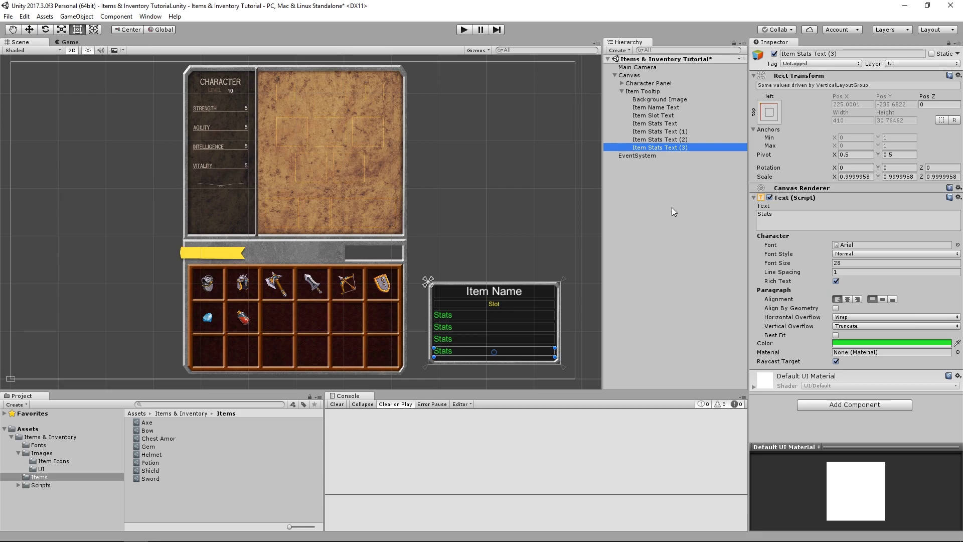
{"action": "key", "text": "ctrl+s"}
{"action": "left_click", "coordinate": [687, 131], "text": "shift"}
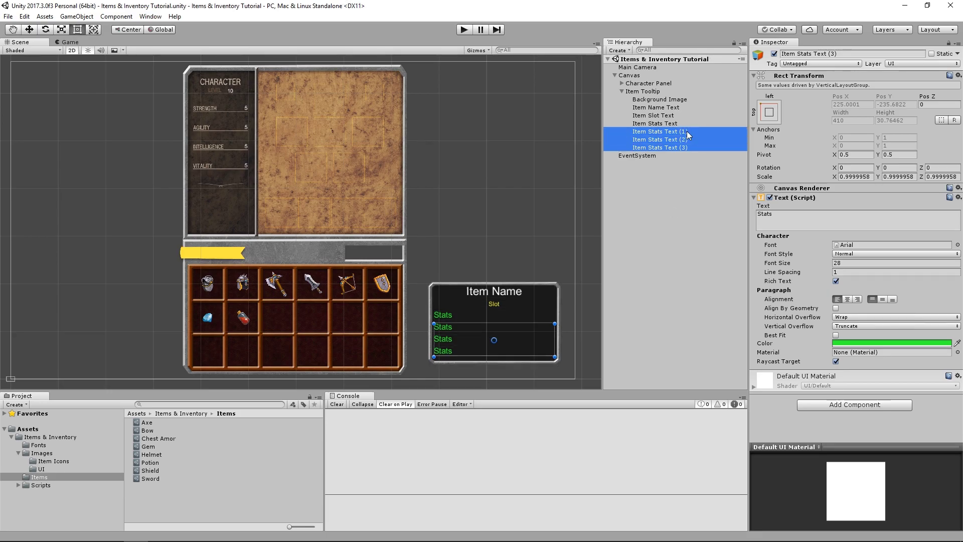
{"action": "key", "text": "Delete"}
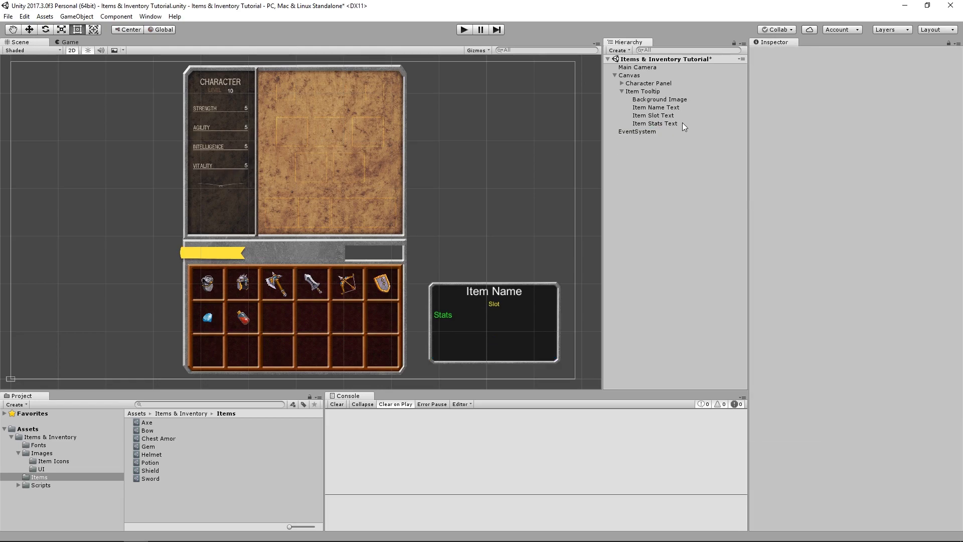
- Append extra 'Stats' lines to the Item Stats Text content, then trim the last one
{"action": "left_click", "coordinate": [682, 122]}
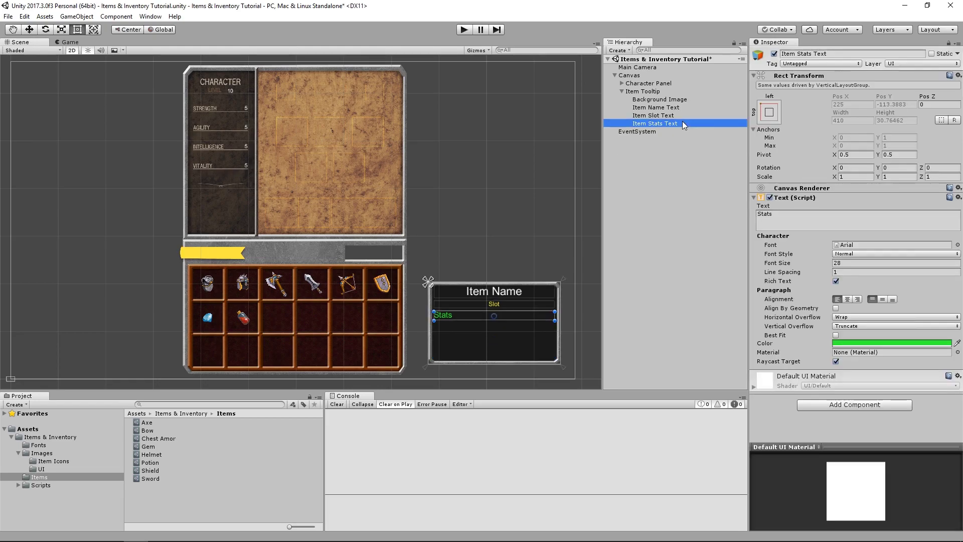
{"action": "left_click", "coordinate": [658, 90]}
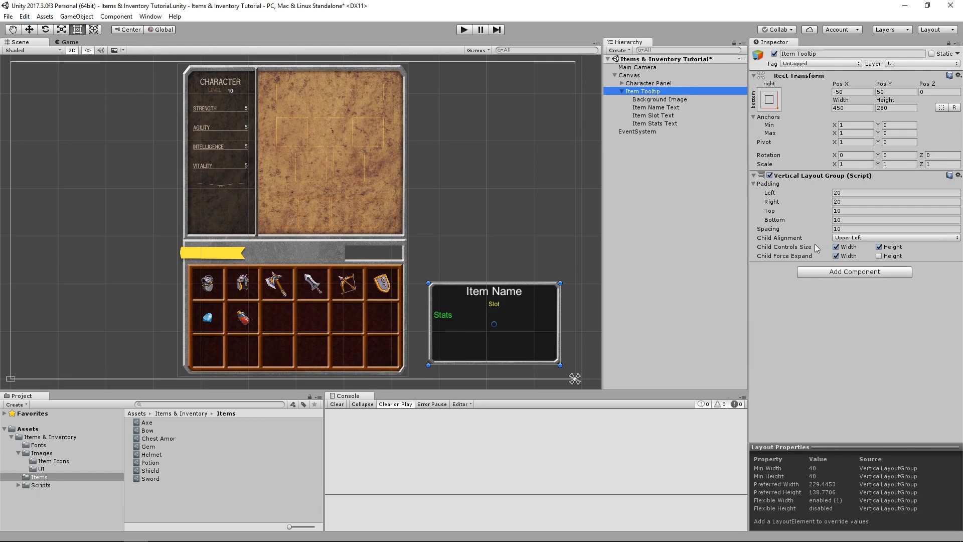
{"action": "left_click", "coordinate": [673, 124]}
{"action": "left_click", "coordinate": [800, 212]}
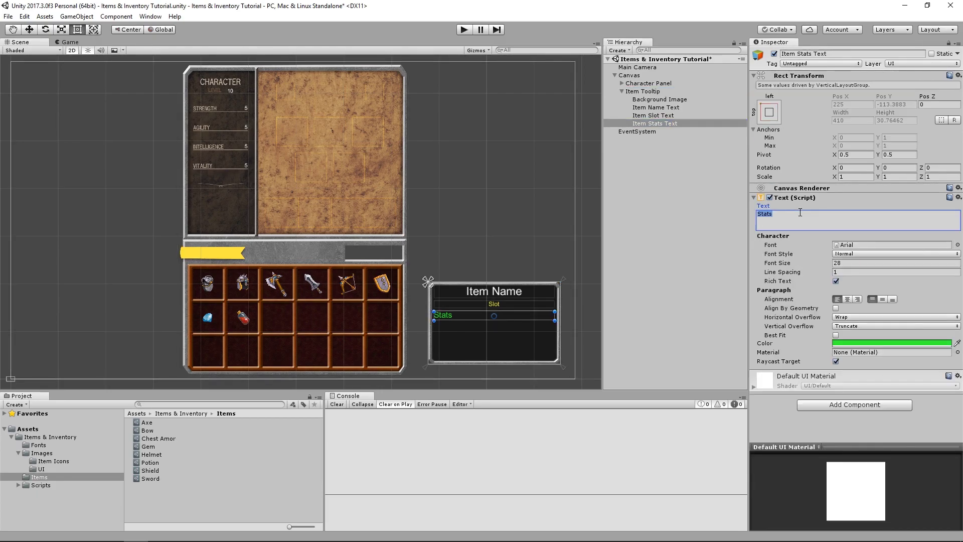
{"action": "key", "text": "End"}
{"action": "key", "text": "Return"}
{"action": "type", "text": "Stats"}
{"action": "key", "text": "Return"}
{"action": "type", "text": "Stats"}
{"action": "key", "text": "Return"}
{"action": "type", "text": "Stats"}
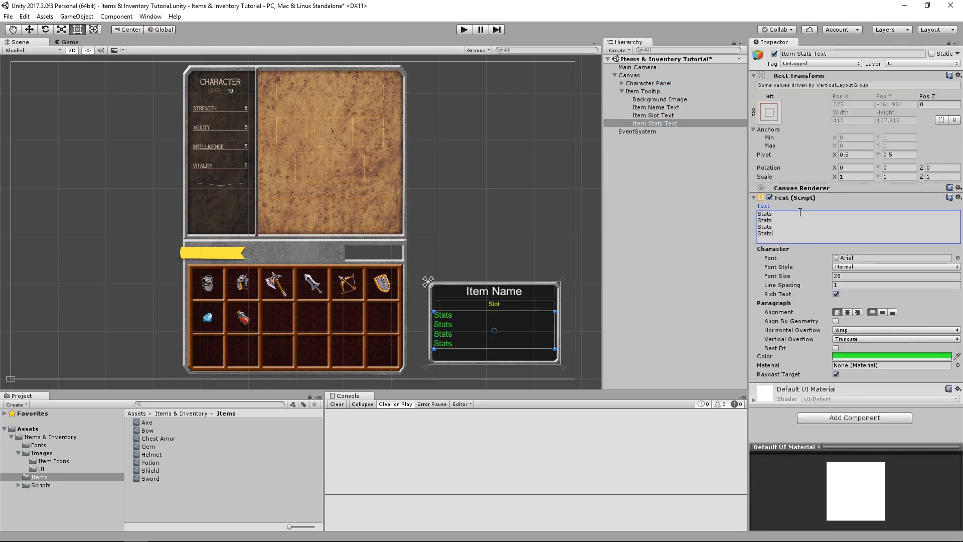
{"action": "key", "text": "Return"}
{"action": "type", "text": "Stats"}
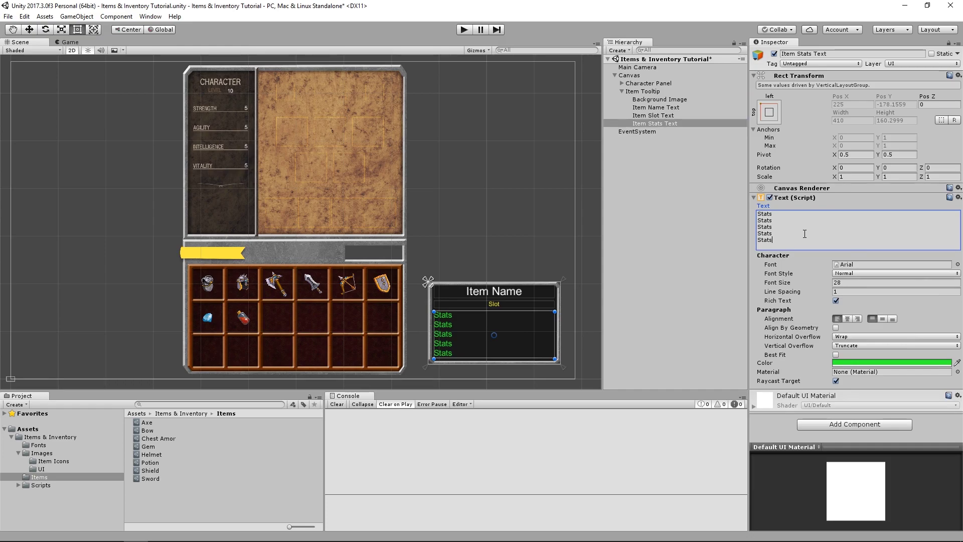
{"action": "key", "text": "BackSpace"}
{"action": "key", "text": "BackSpace"}
{"action": "key", "text": "BackSpace"}
{"action": "key", "text": "BackSpace"}
{"action": "key", "text": "BackSpace"}
{"action": "key", "text": "BackSpace"}
{"action": "key", "text": "BackSpace"}
{"action": "key", "text": "BackSpace"}
{"action": "key", "text": "BackSpace"}
{"action": "key", "text": "BackSpace"}
{"action": "key", "text": "BackSpace"}
{"action": "key", "text": "BackSpace"}
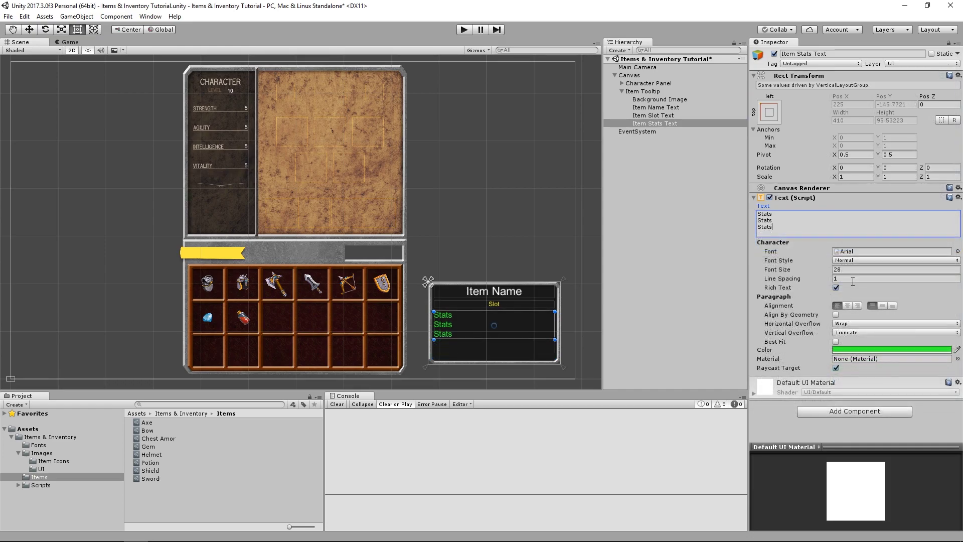
- Set the Item Stats Text line spacing to 1.25 and save
{"action": "left_click", "coordinate": [848, 279]}
{"action": "type", "text": "1.25"}
{"action": "key", "text": "Return"}
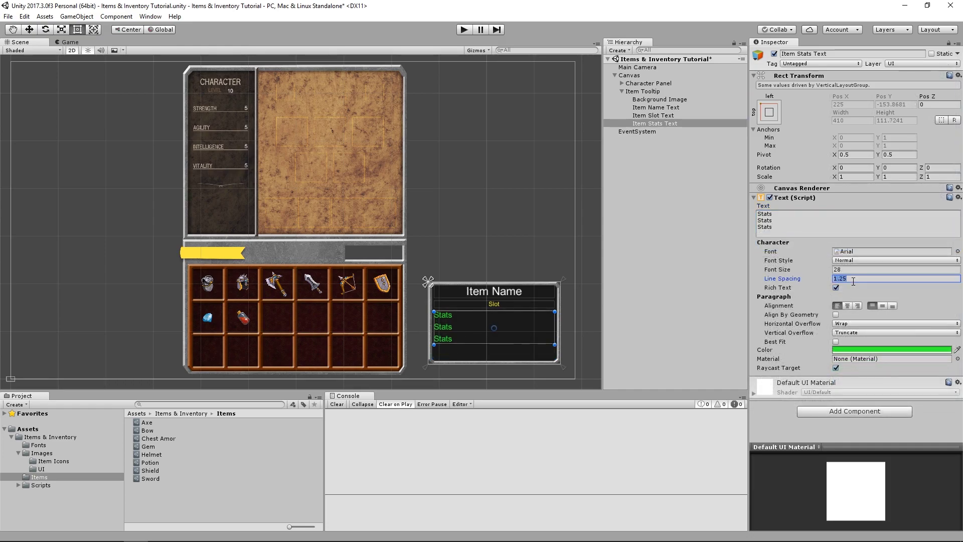
{"action": "key", "text": "ctrl+s"}
{"action": "left_click", "coordinate": [662, 92]}
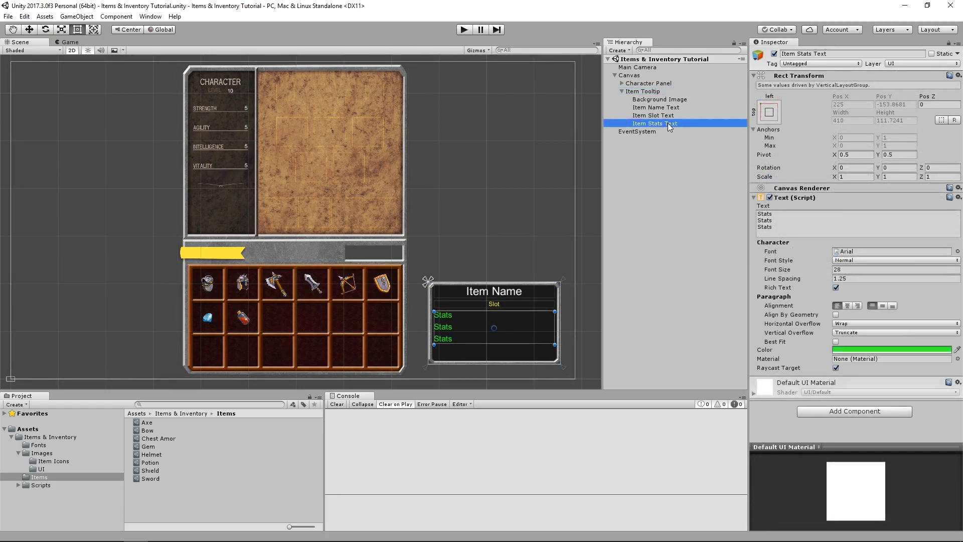
- Duplicate the Item Stats Text into Item Stats Text (1) and save
{"action": "key", "text": "ctrl+d"}
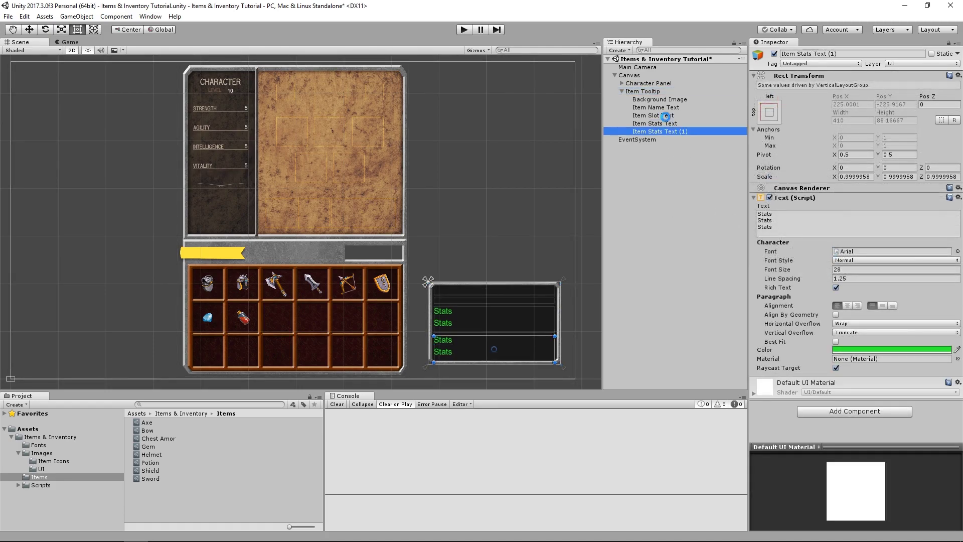
{"action": "key", "text": "ctrl+s"}
{"action": "left_click", "coordinate": [654, 90]}
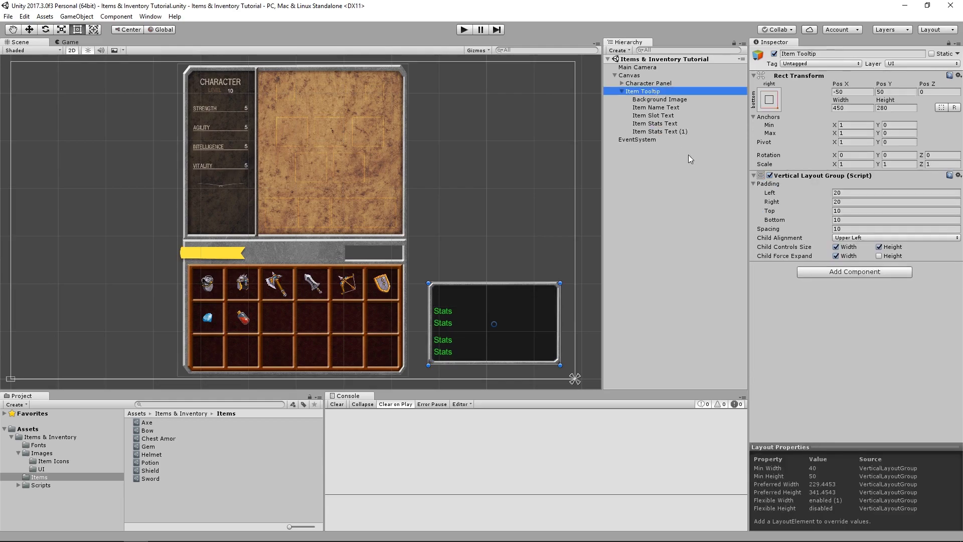
{"action": "left_click", "coordinate": [663, 130]}
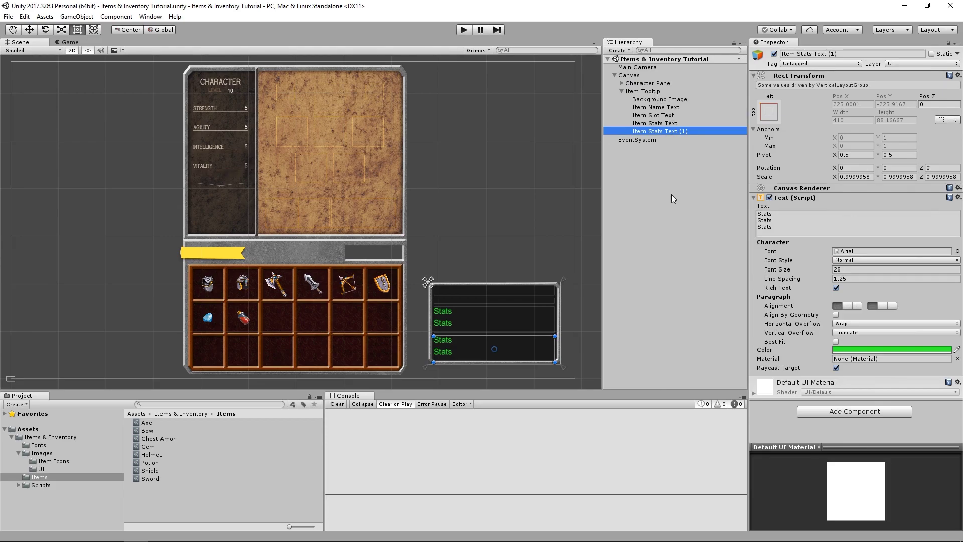
- Add a Content Size Fitter to the Item Tooltip with Vertical Fit on Preferred Size, and save
{"action": "left_click", "coordinate": [656, 92]}
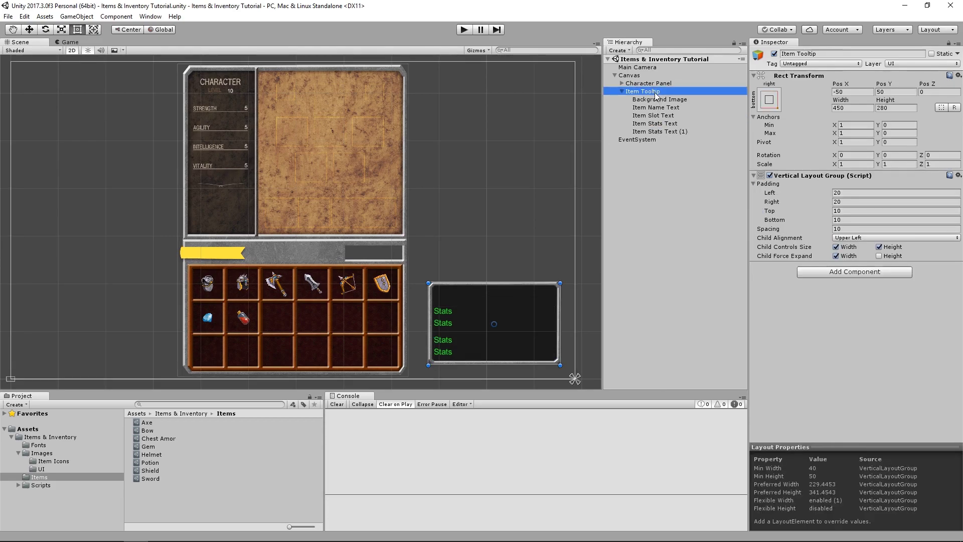
{"action": "left_click", "coordinate": [834, 274]}
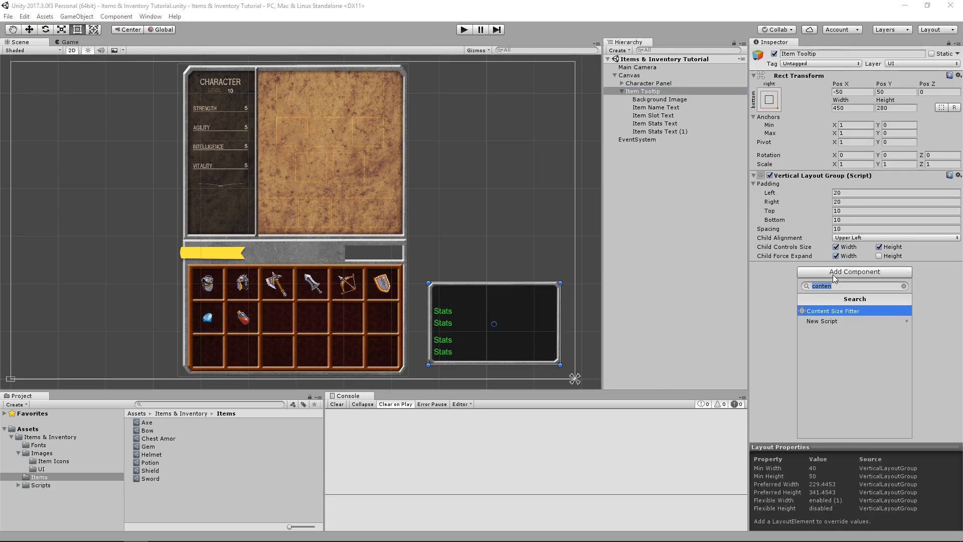
{"action": "key", "text": "Return"}
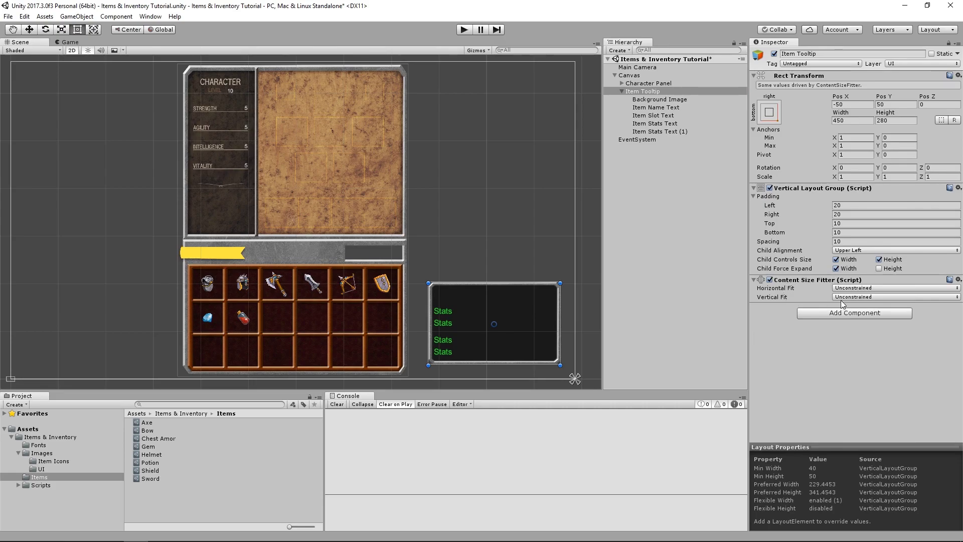
{"action": "left_click", "coordinate": [847, 297]}
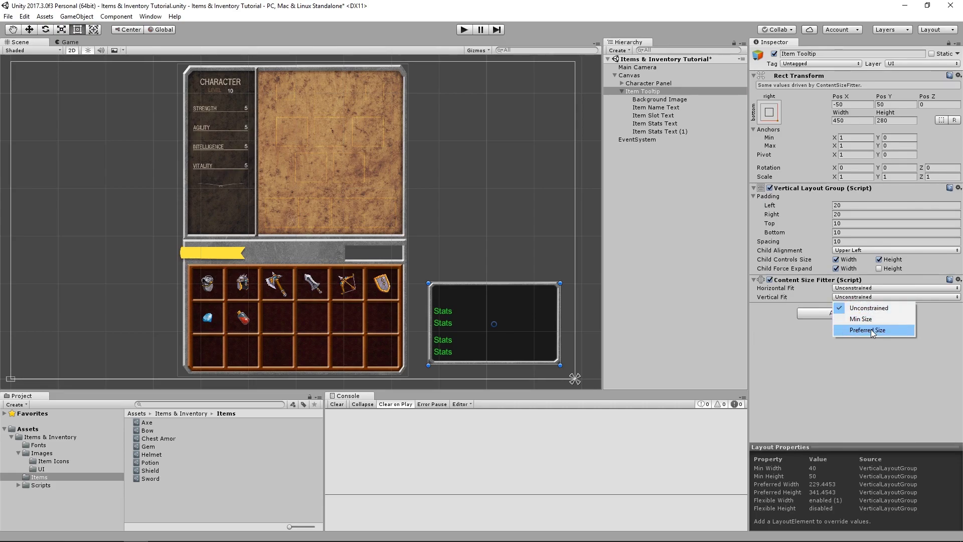
{"action": "left_click", "coordinate": [871, 329]}
{"action": "key", "text": "ctrl+s"}
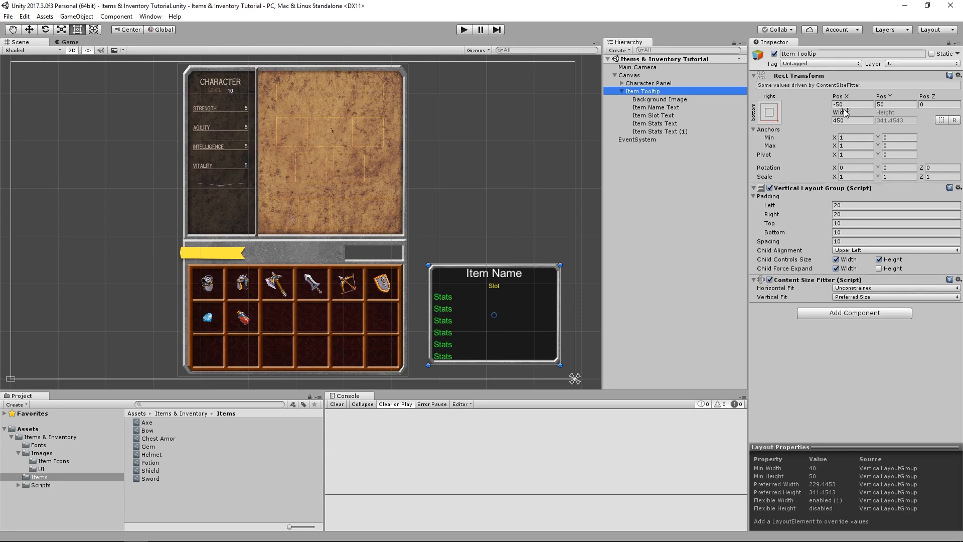
- Paste extra 'Stats' lines into the stats text to test resizing, then undo them
{"action": "key", "text": "Down"}
{"action": "key", "text": "Down"}
{"action": "key", "text": "Down"}
{"action": "key", "text": "Down"}
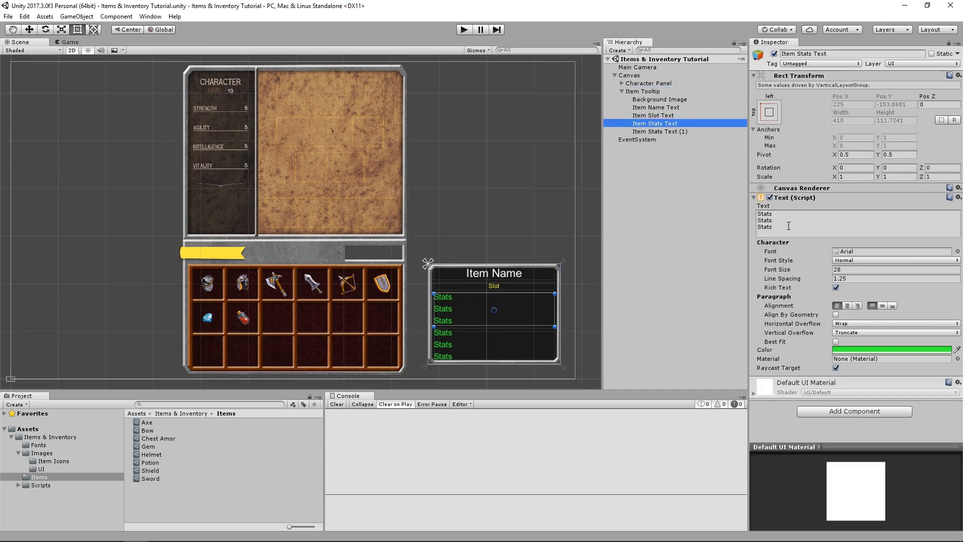
{"action": "left_click", "coordinate": [788, 226]}
{"action": "key", "text": "ctrl+c"}
{"action": "key", "text": "Right"}
{"action": "key", "text": "Return"}
{"action": "key", "text": "ctrl+v"}
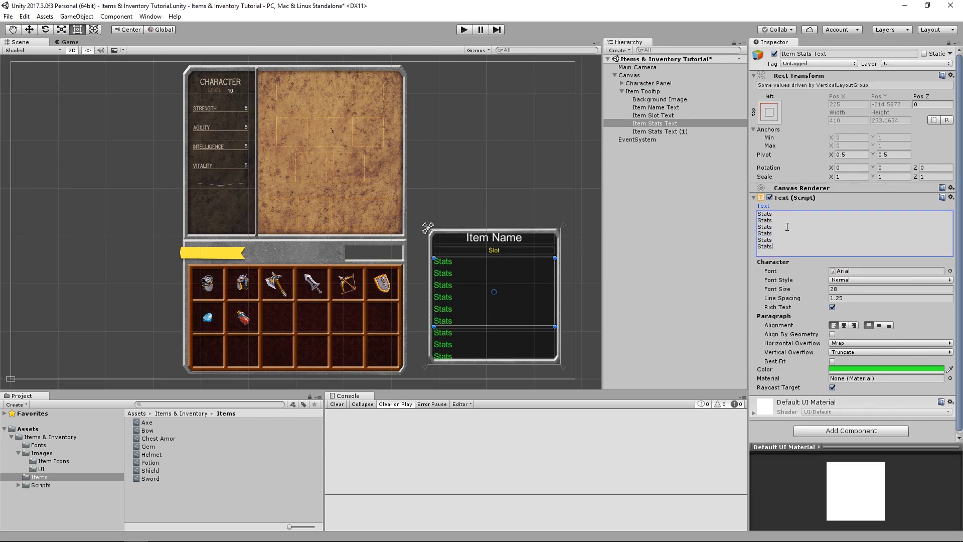
{"action": "key", "text": "Return"}
{"action": "key", "text": "ctrl+v"}
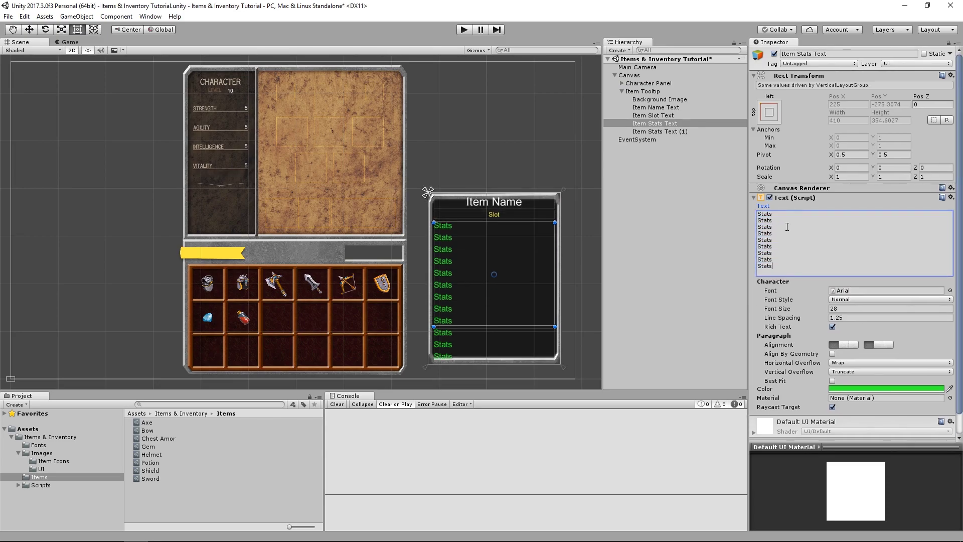
{"action": "key", "text": "ctrl+z"}
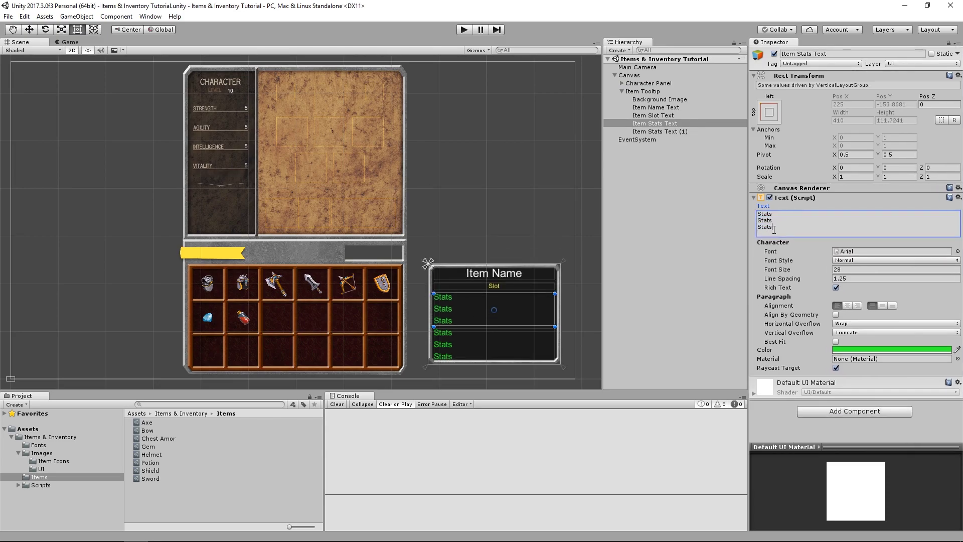
- Delete Item Stats Text (1) and remove the last two 'Stats' lines from the stats text
{"action": "left_click", "coordinate": [675, 124]}
{"action": "left_click", "coordinate": [675, 131]}
{"action": "key", "text": "Delete"}
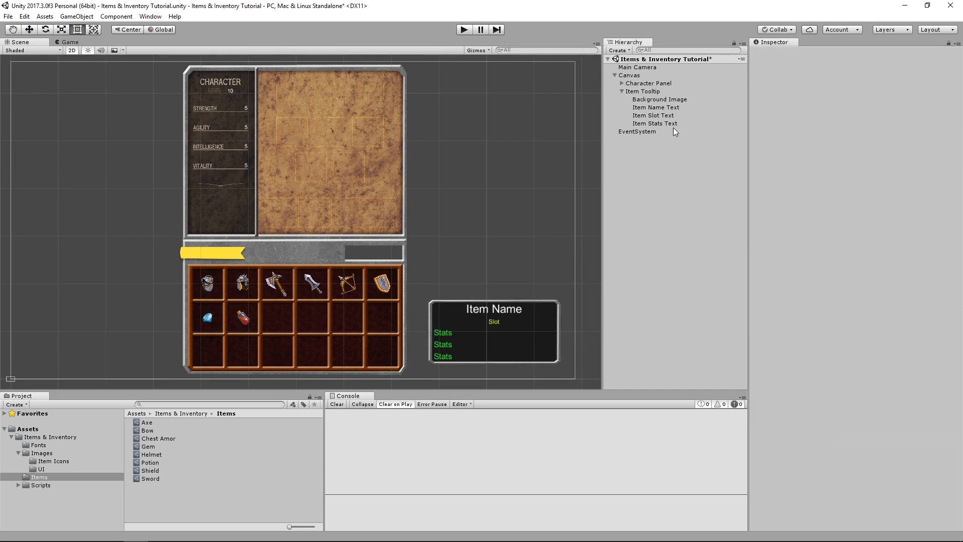
{"action": "left_click", "coordinate": [682, 123]}
{"action": "left_click_drag", "start_coordinate": [787, 226], "coordinate": [774, 214]}
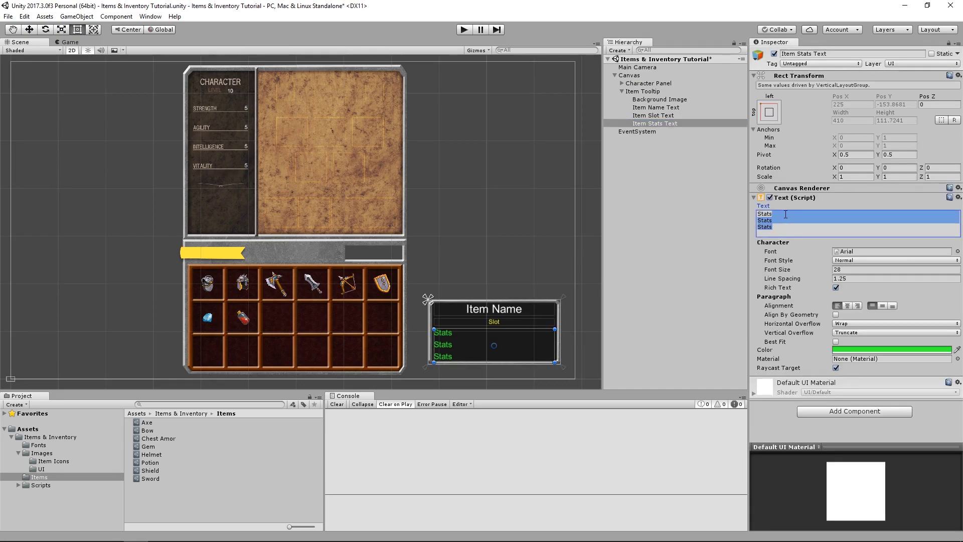
{"action": "key", "text": "BackSpace"}
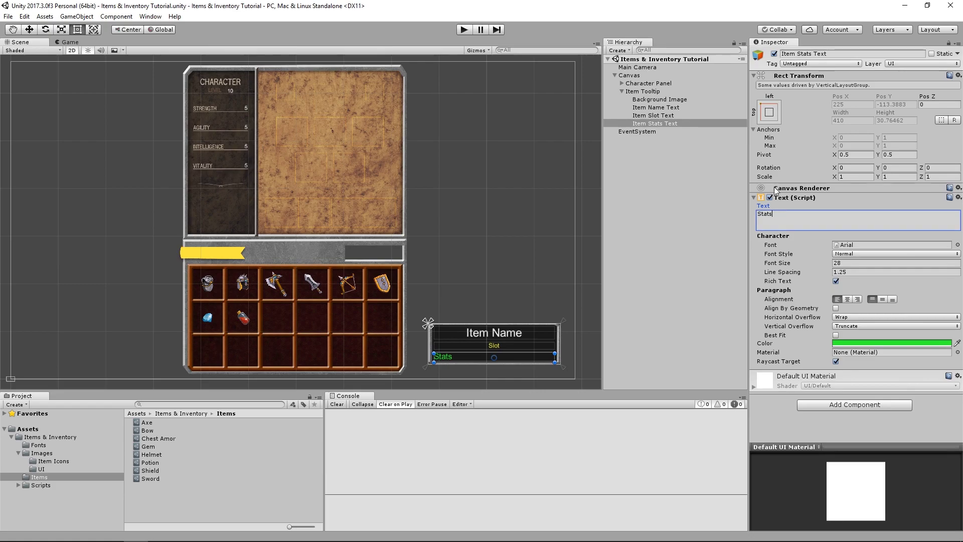
- Add a Layout Element to the Item Tooltip with Min Height enabled at 280, and save
{"action": "left_click", "coordinate": [657, 92]}
{"action": "left_click", "coordinate": [829, 313]}
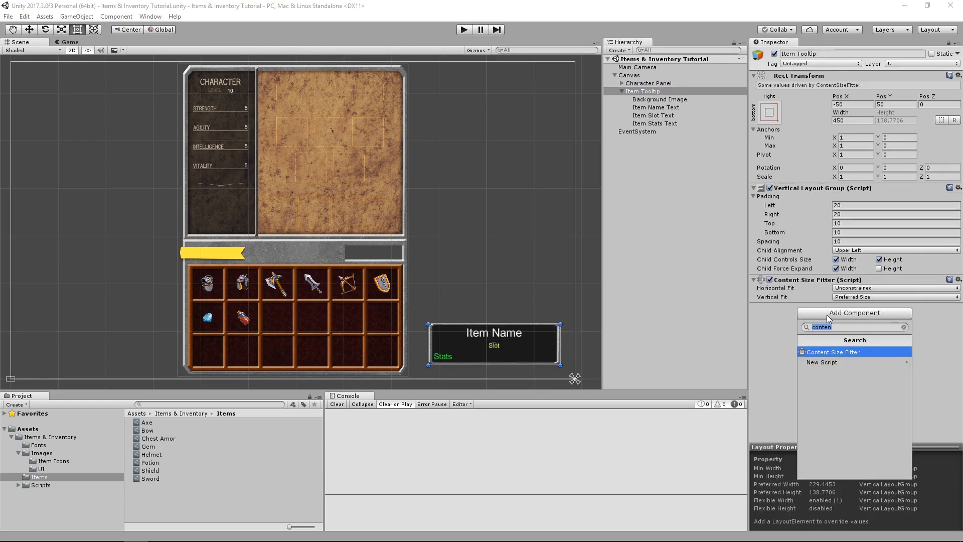
{"action": "type", "text": "layout"}
{"action": "key", "text": "Return"}
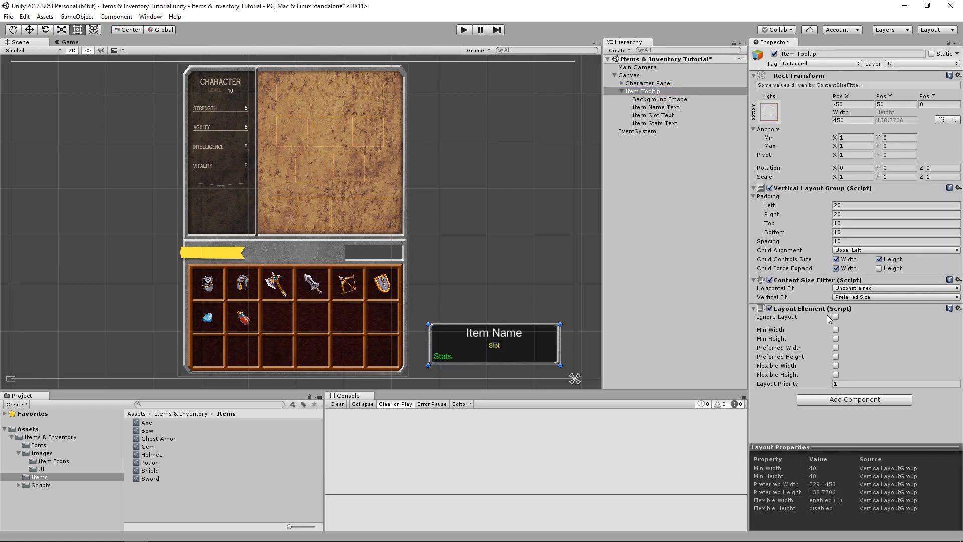
{"action": "left_click", "coordinate": [836, 339]}
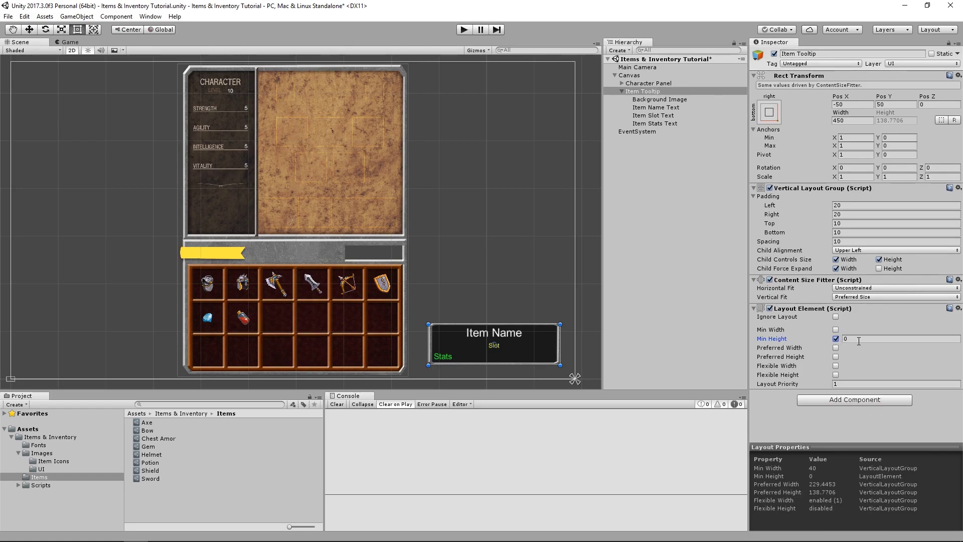
{"action": "left_click", "coordinate": [861, 340]}
{"action": "type", "text": "280"}
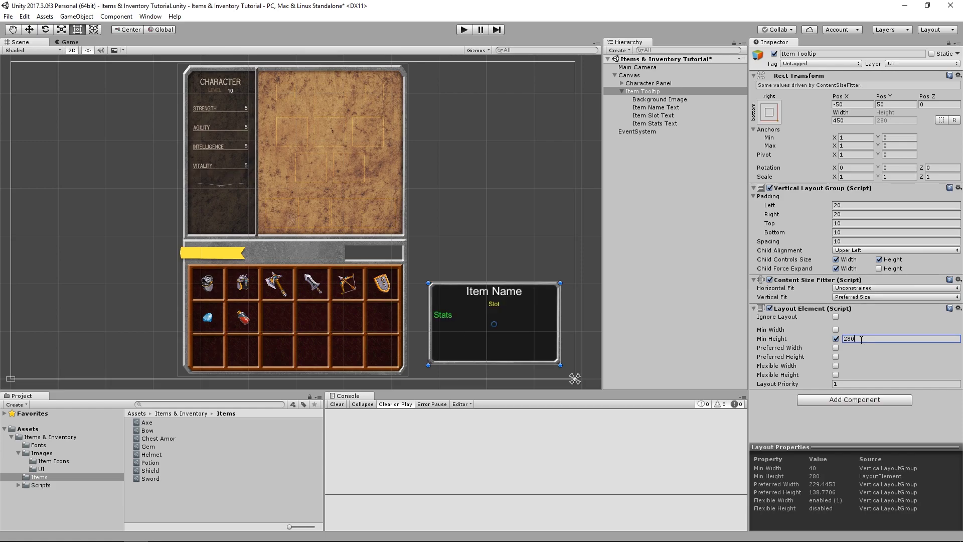
{"action": "key", "text": "Return"}
{"action": "key", "text": "ctrl+s"}
{"action": "left_click", "coordinate": [862, 340]}
{"action": "left_click", "coordinate": [811, 340]}
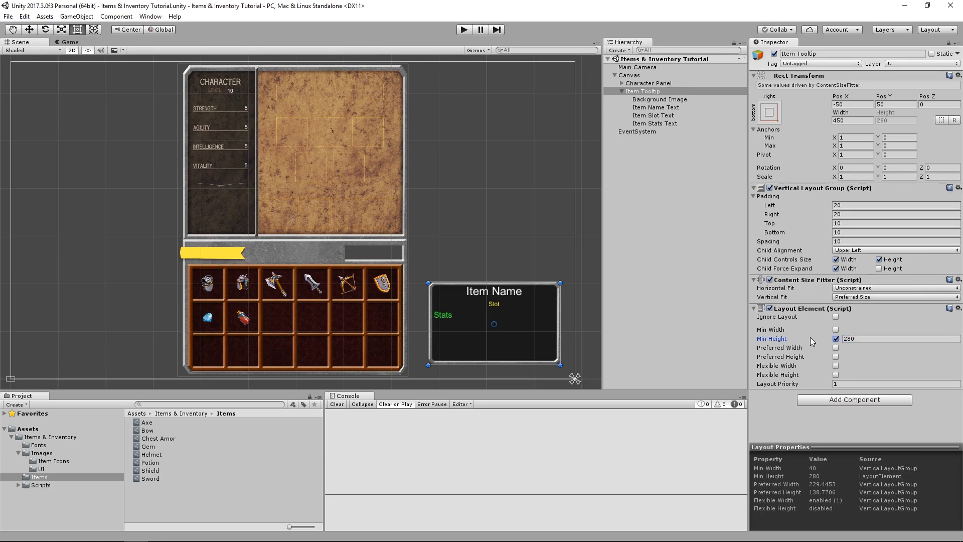
{"action": "left_click", "coordinate": [673, 125]}
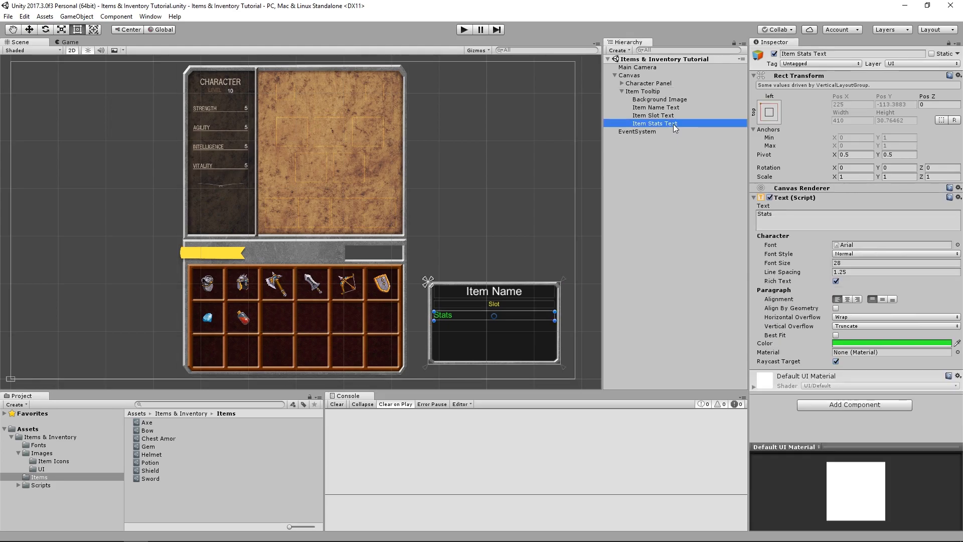
{"action": "key", "text": "ctrl+d"}
{"action": "key", "text": "ctrl+d"}
{"action": "key", "text": "ctrl+d"}
{"action": "key", "text": "ctrl+d"}
{"action": "key", "text": "ctrl+d"}
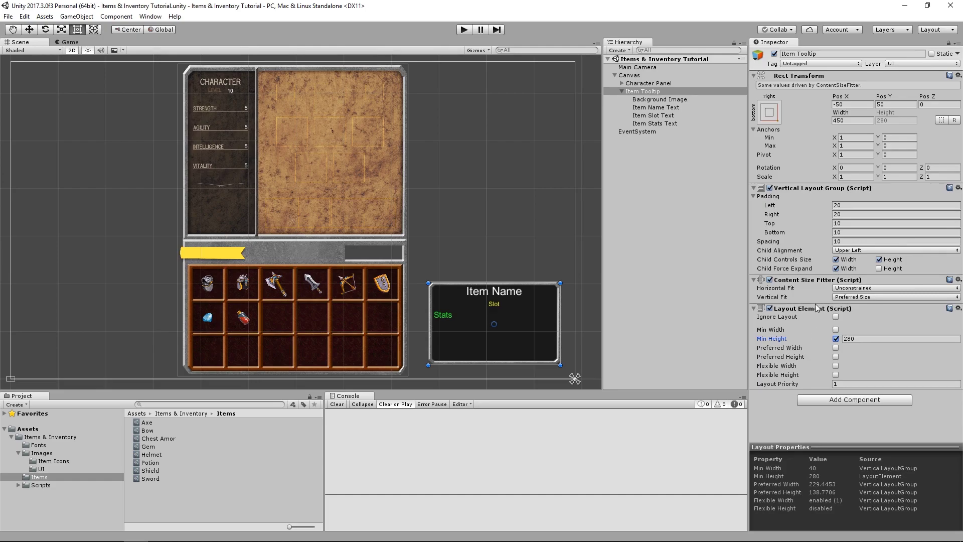
- Change the Content Size Fitter's Horizontal Fit and enable a Min Width of 450 on the Layout Element
{"action": "left_click", "coordinate": [792, 287]}
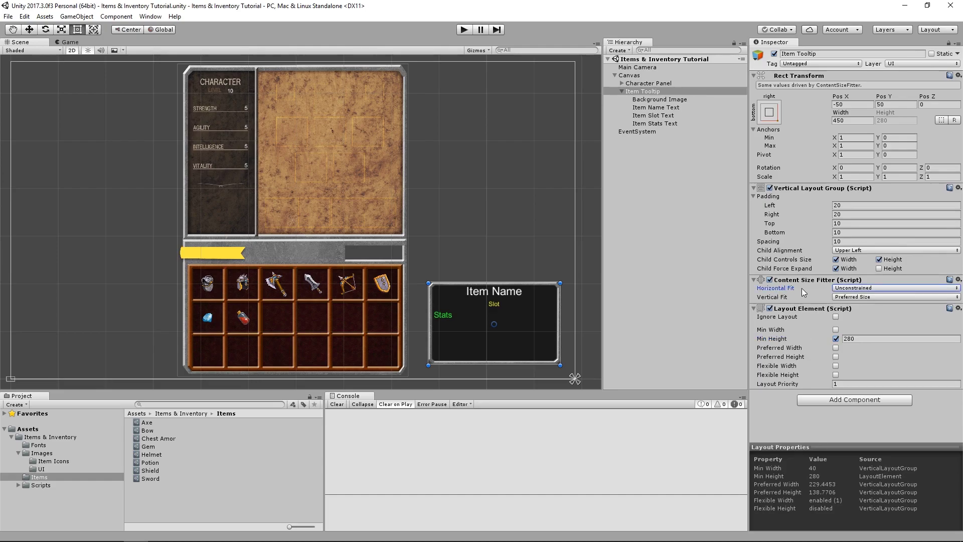
{"action": "left_click", "coordinate": [858, 288]}
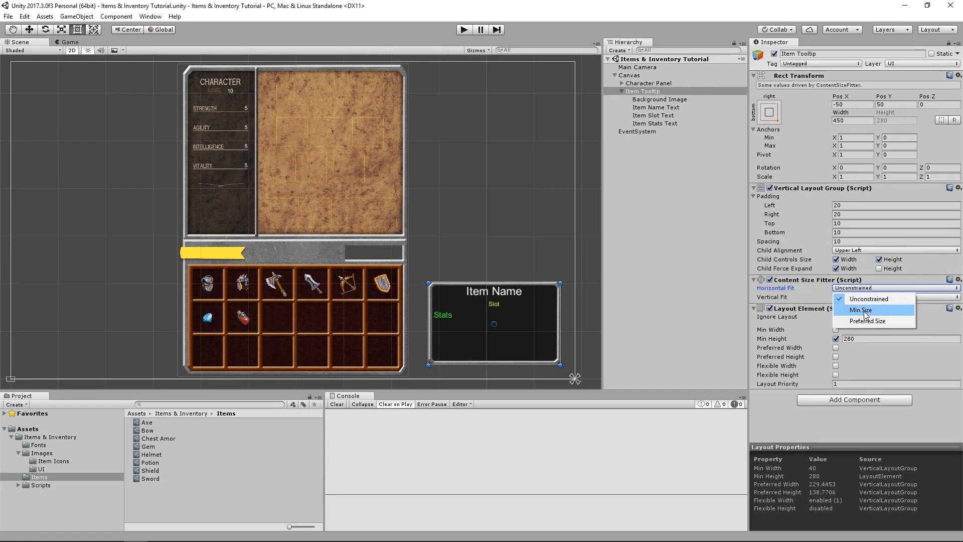
{"action": "left_click", "coordinate": [864, 311]}
{"action": "left_click", "coordinate": [860, 287]}
{"action": "left_click", "coordinate": [869, 319]}
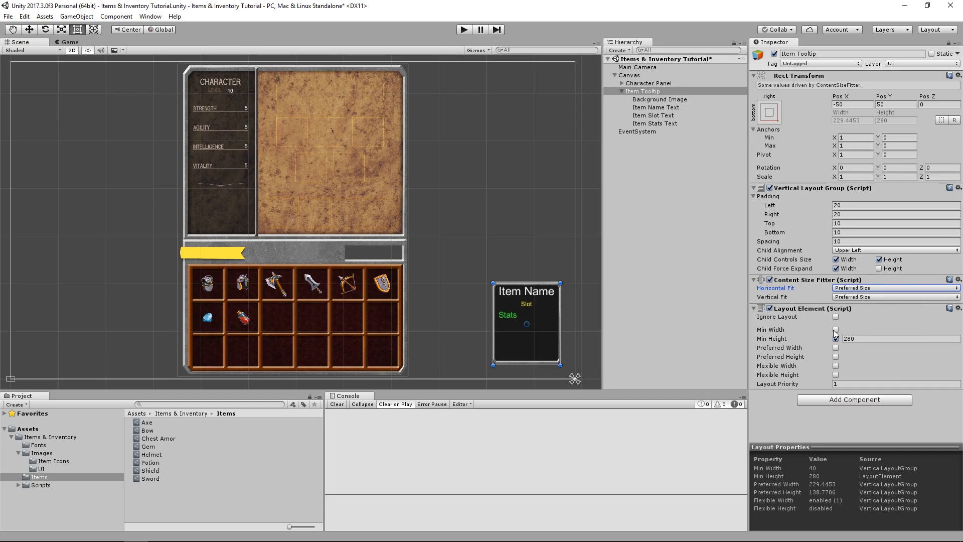
{"action": "left_click", "coordinate": [836, 330]}
{"action": "left_click", "coordinate": [864, 330]}
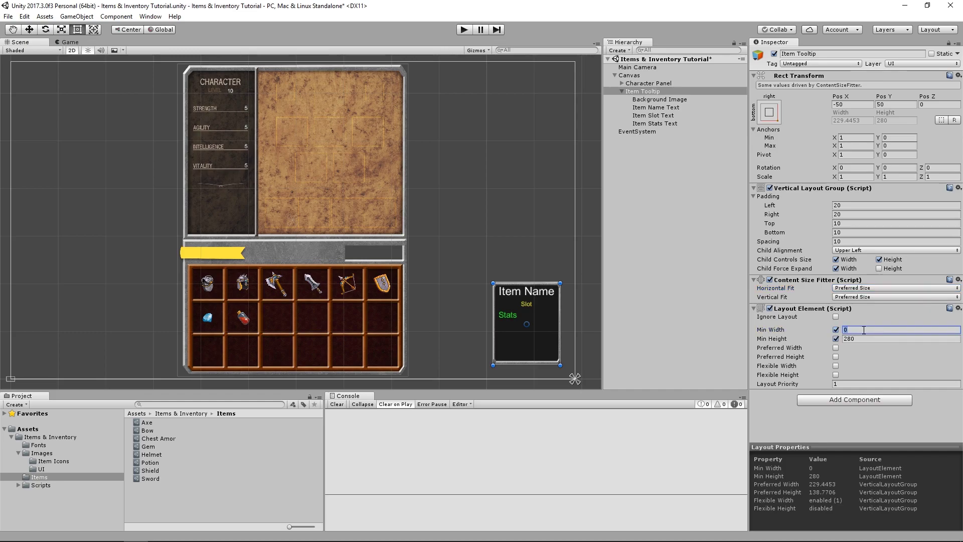
{"action": "type", "text": "450"}
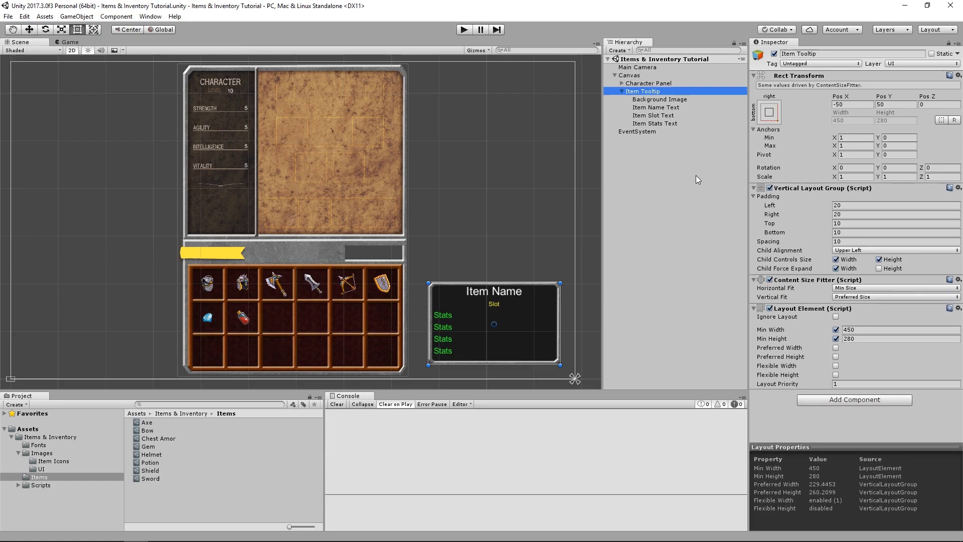
- Untick Raycast Target on the Item Name, Item Slot and Item Stats texts at once, then save
{"action": "left_click", "coordinate": [688, 110]}
{"action": "left_click", "coordinate": [681, 124], "text": "shift"}
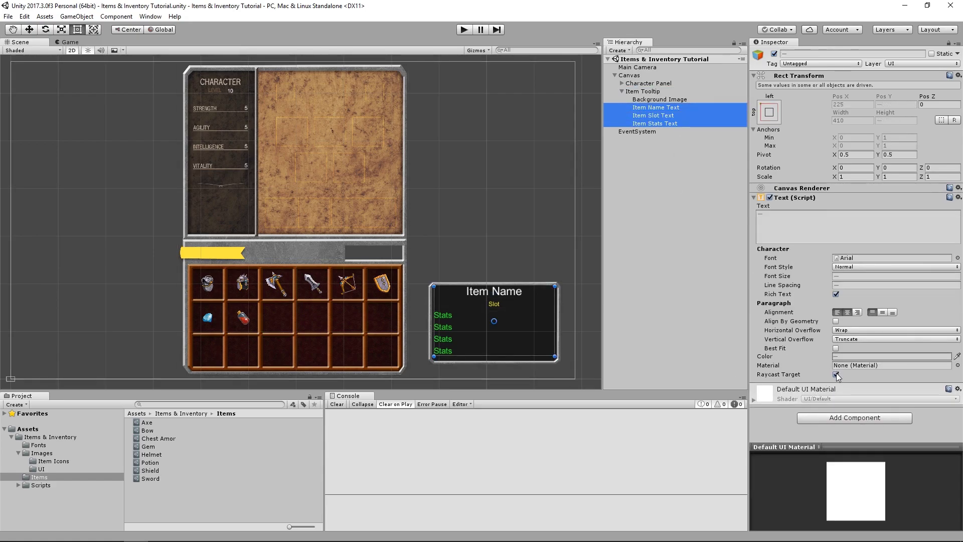
{"action": "left_click", "coordinate": [835, 374]}
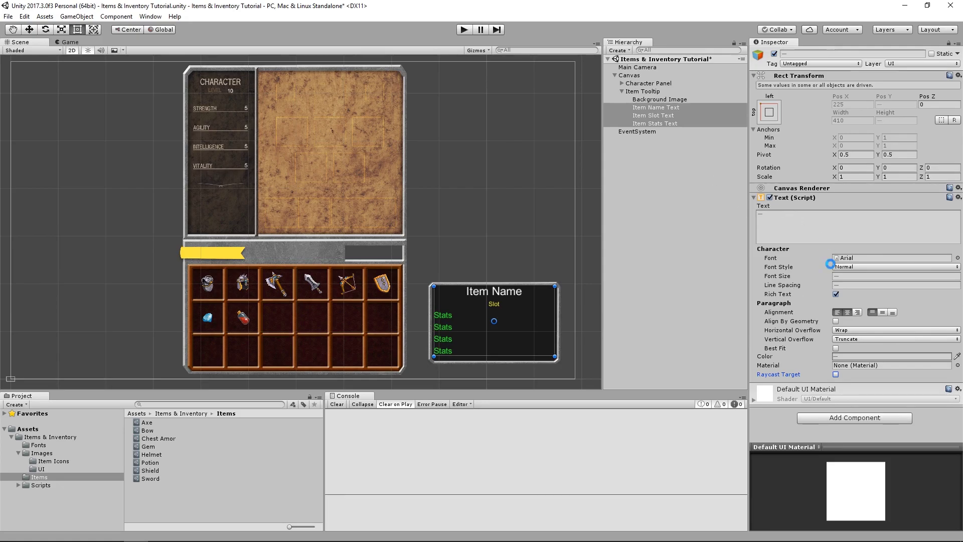
{"action": "key", "text": "ctrl+s"}
{"action": "left_click", "coordinate": [666, 100]}
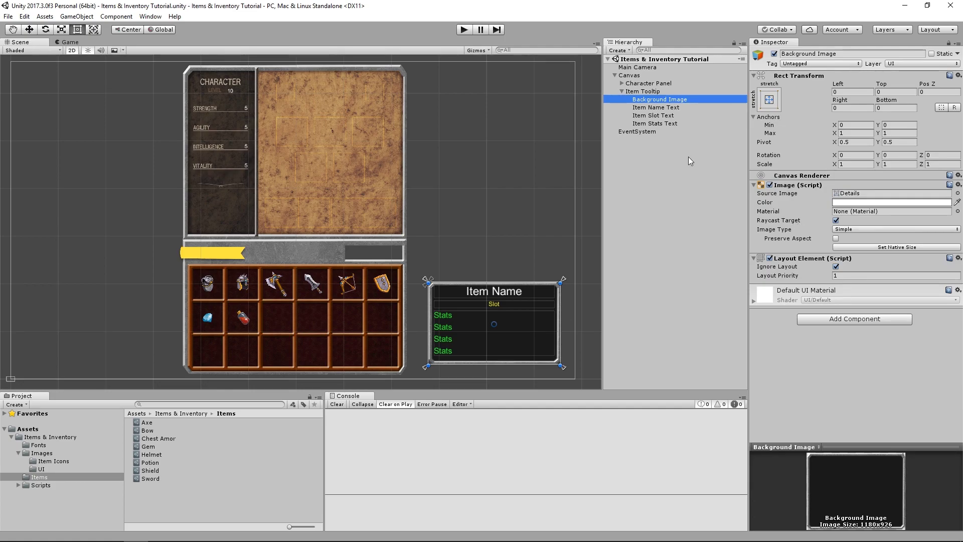
- Duplicate the Item Stats Text to lengthen the tooltip, then select the background and save the scene
{"action": "left_click", "coordinate": [672, 123]}
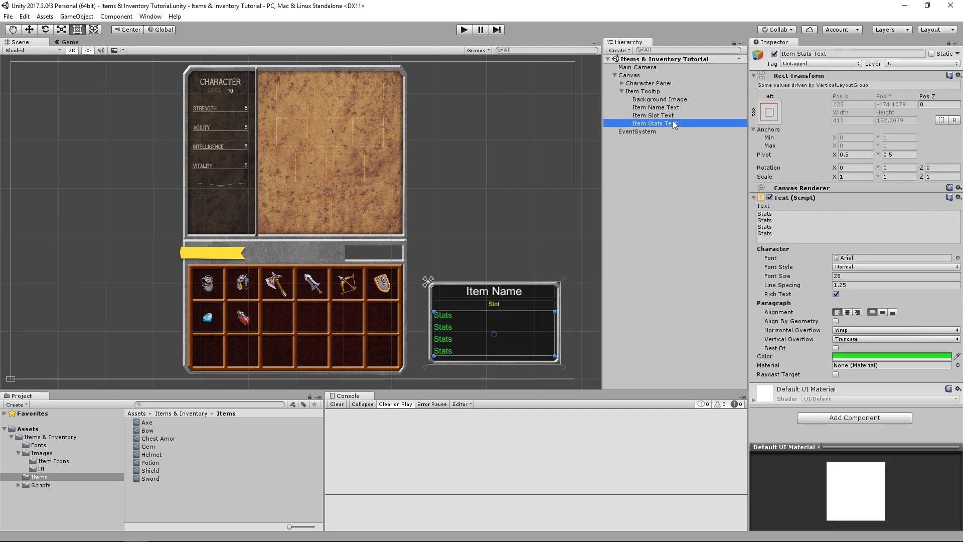
{"action": "key", "text": "ctrl+d"}
{"action": "key", "text": "ctrl+d"}
{"action": "key", "text": "ctrl+d"}
{"action": "key", "text": "ctrl+d"}
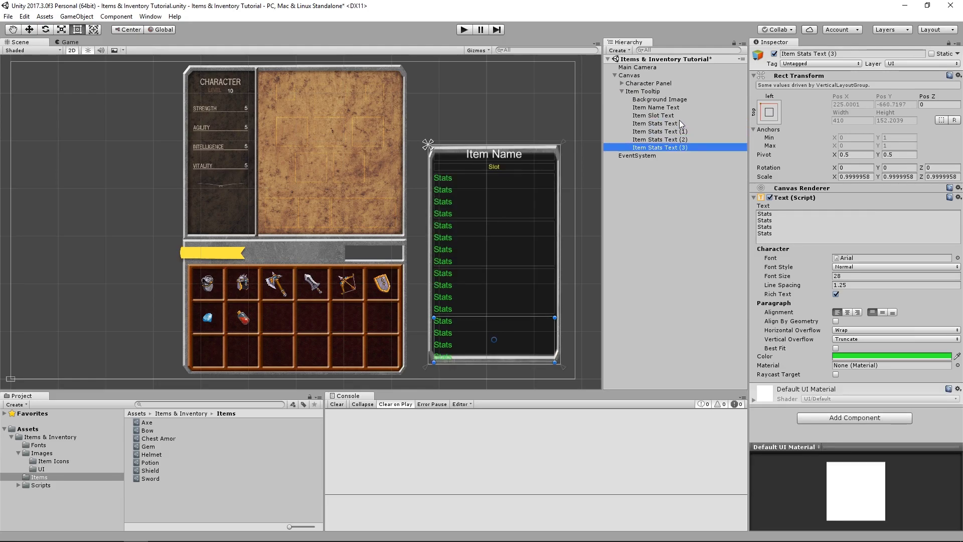
{"action": "left_click", "coordinate": [669, 100]}
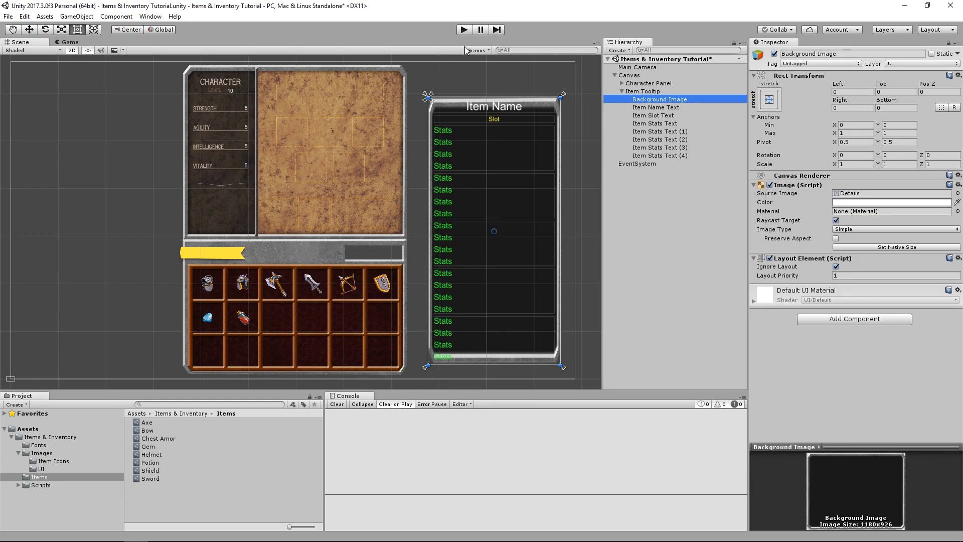
{"action": "key", "text": "ctrl+s"}
- Set the Background Image type to Sliced and select the Details sprite in Images/UI
{"action": "left_click", "coordinate": [848, 229]}
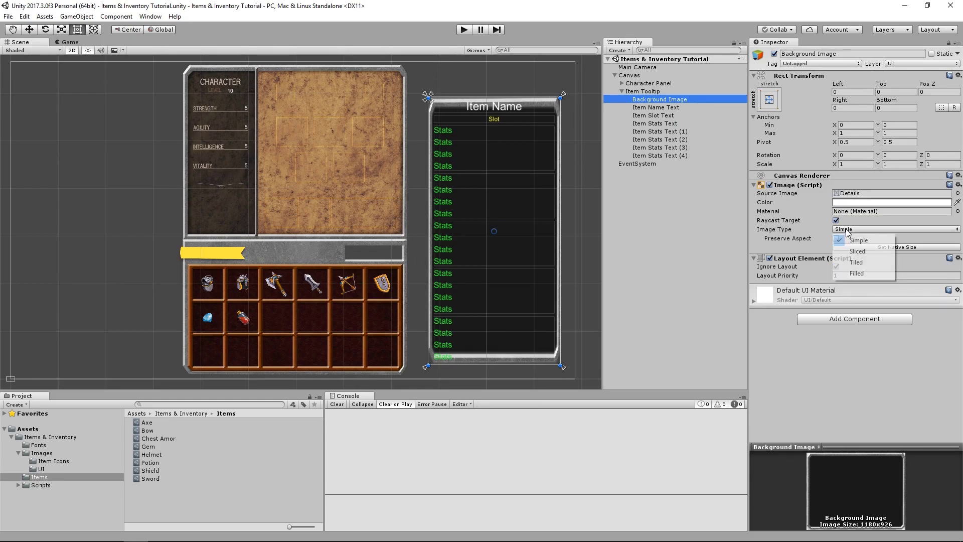
{"action": "left_click", "coordinate": [860, 252]}
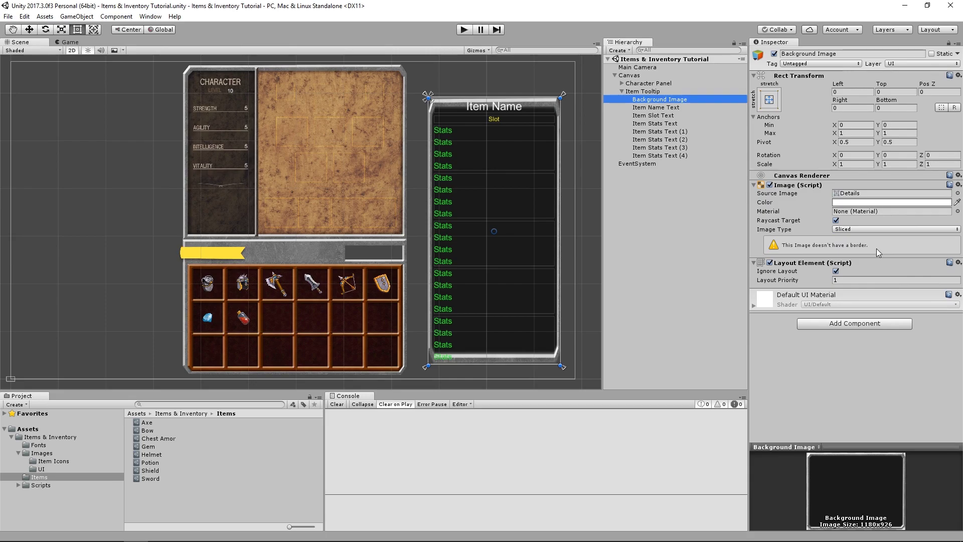
{"action": "left_click", "coordinate": [42, 470]}
{"action": "left_click", "coordinate": [160, 431]}
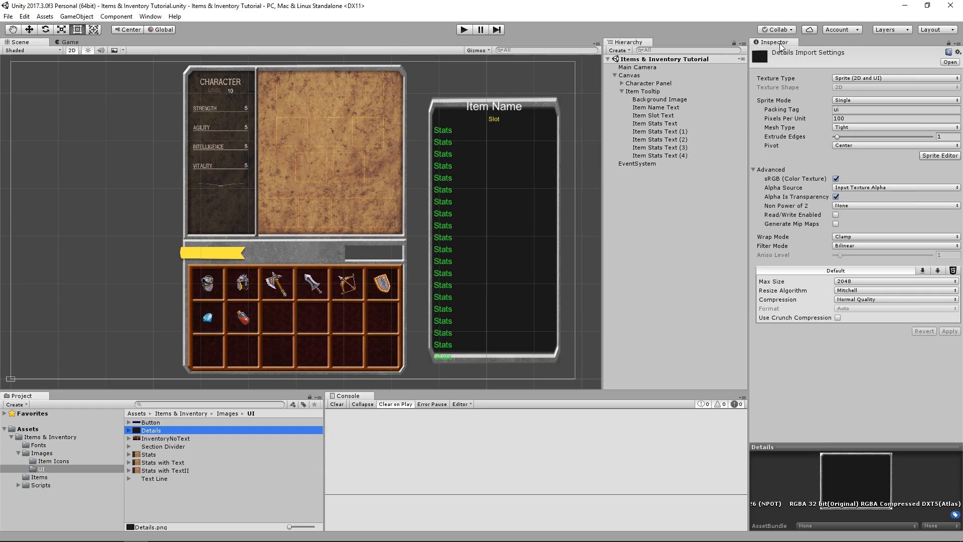
- In the Sprite Editor, set the Details sprite's L, T, R and B borders to 70
{"action": "left_click", "coordinate": [940, 156]}
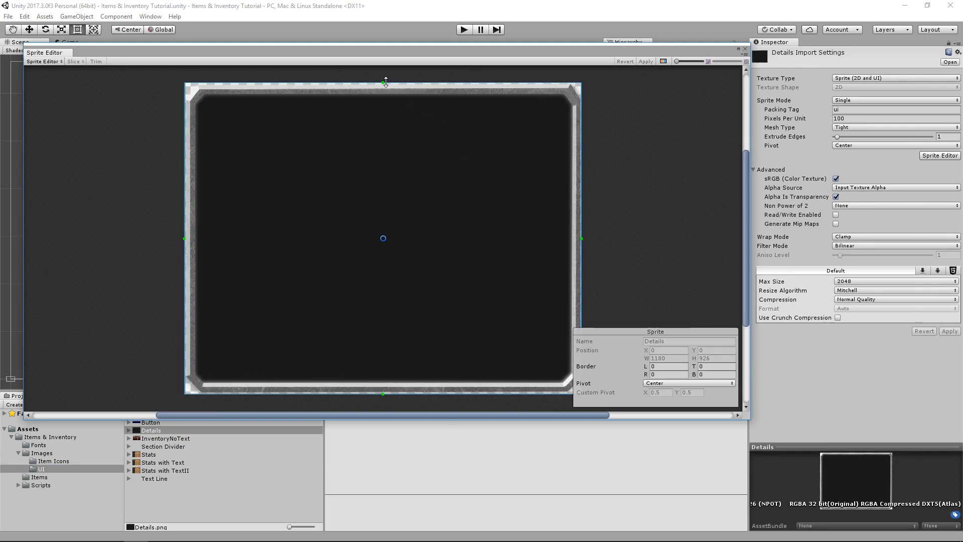
{"action": "mouse_move", "coordinate": [383, 83]}
{"action": "left_mouse_down"}
{"action": "mouse_move", "coordinate": [385, 114]}
{"action": "mouse_move", "coordinate": [379, 96]}
{"action": "left_mouse_up"}
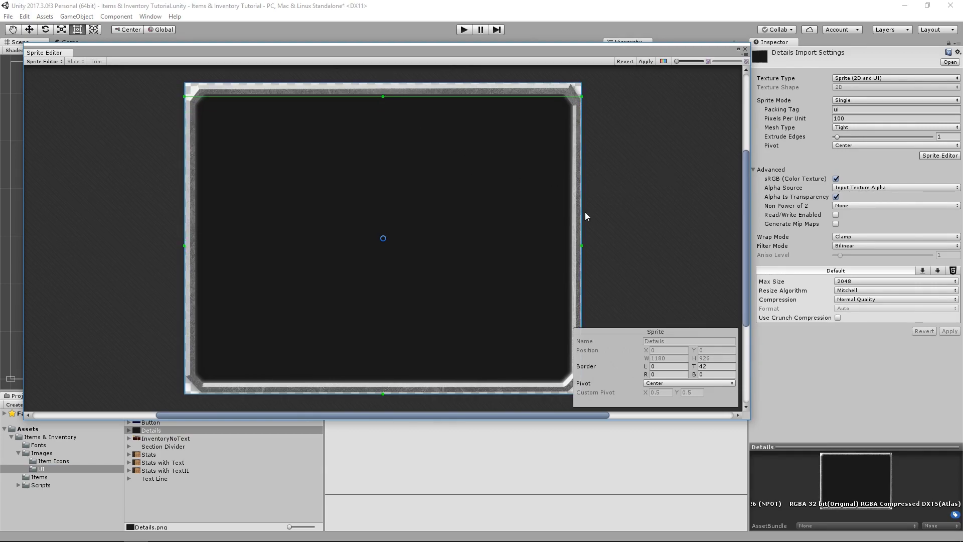
{"action": "left_click_drag", "start_coordinate": [582, 214], "coordinate": [564, 220]}
{"action": "left_click", "coordinate": [675, 366]}
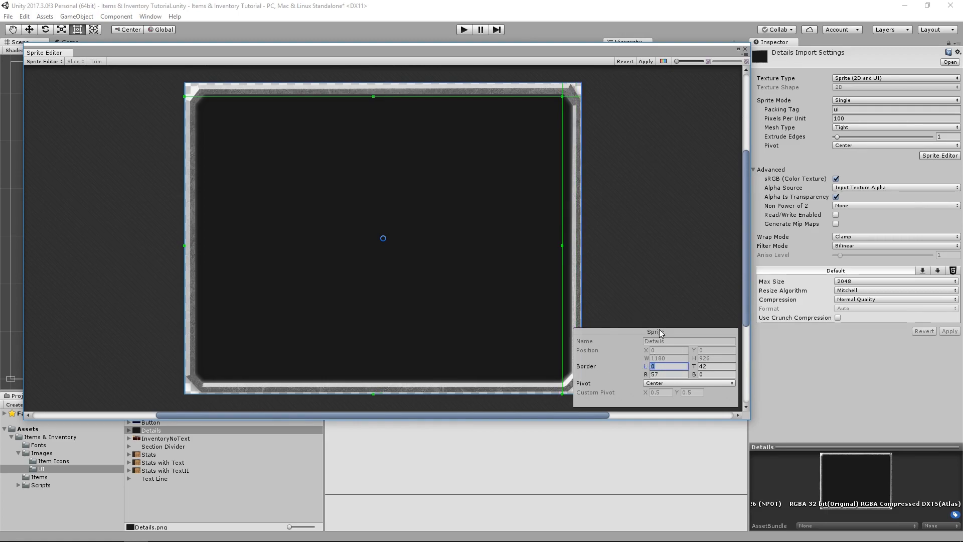
{"action": "type", "text": "70"}
{"action": "key", "text": "Tab"}
{"action": "type", "text": "70"}
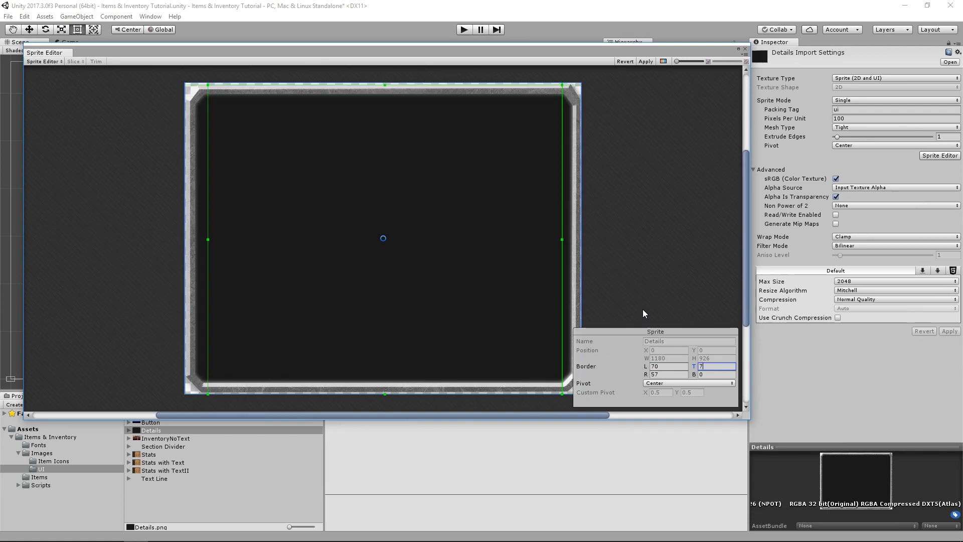
{"action": "key", "text": "Tab"}
{"action": "type", "text": "70"}
{"action": "key", "text": "Tab"}
{"action": "type", "text": "70"}
{"action": "key", "text": "Return"}
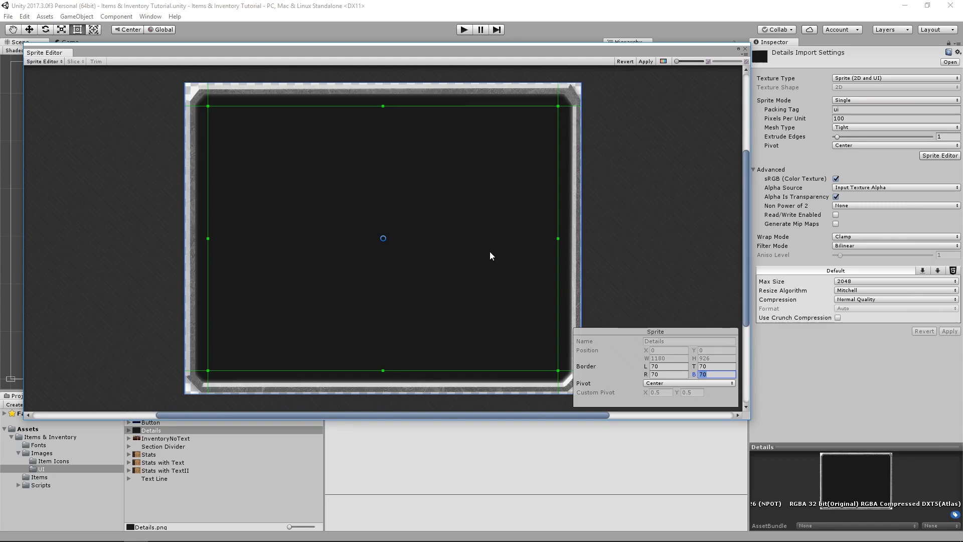
- Close the Sprite Editor and apply 300 Pixels Per Unit to the Details sprite
{"action": "left_click", "coordinate": [647, 61]}
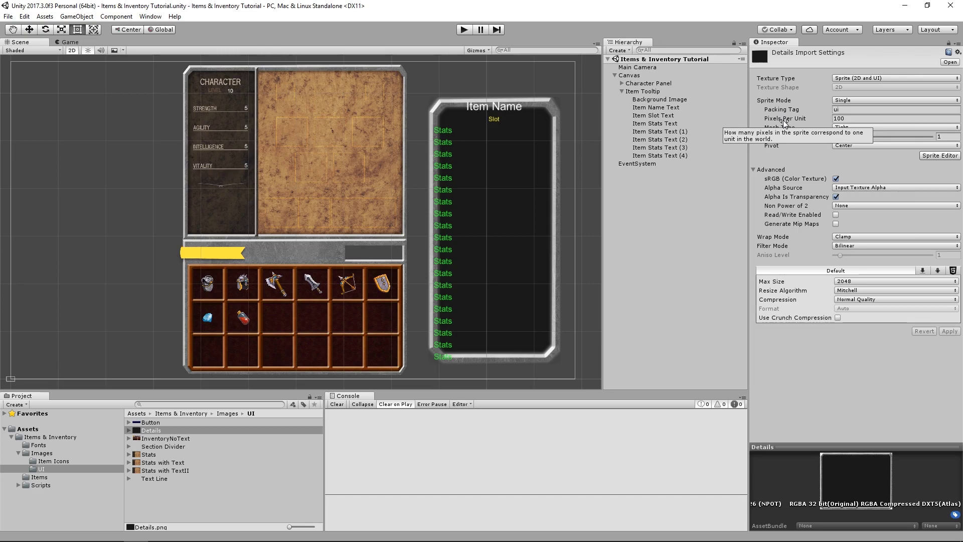
{"action": "left_click_drag", "start_coordinate": [785, 122], "coordinate": [823, 125]}
{"action": "type", "text": "300"}
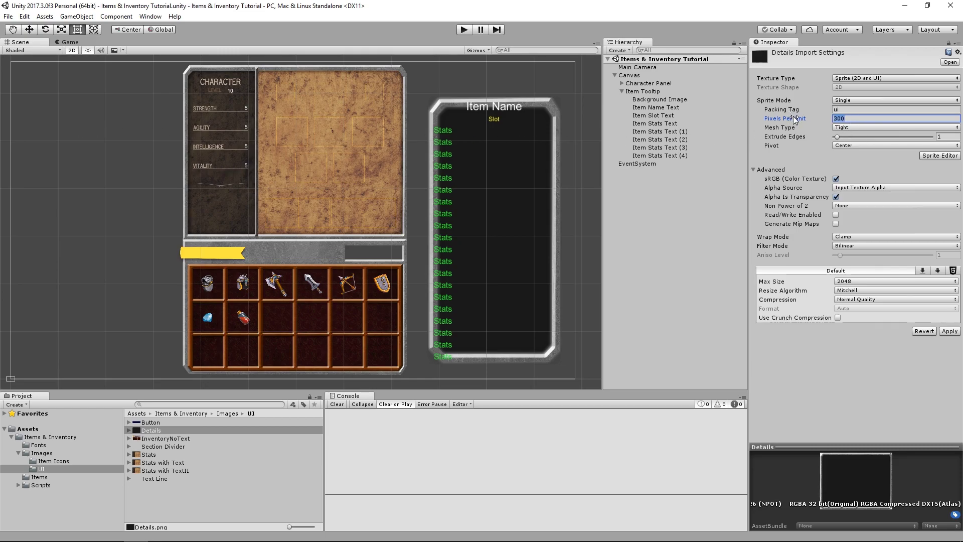
{"action": "left_click", "coordinate": [951, 332]}
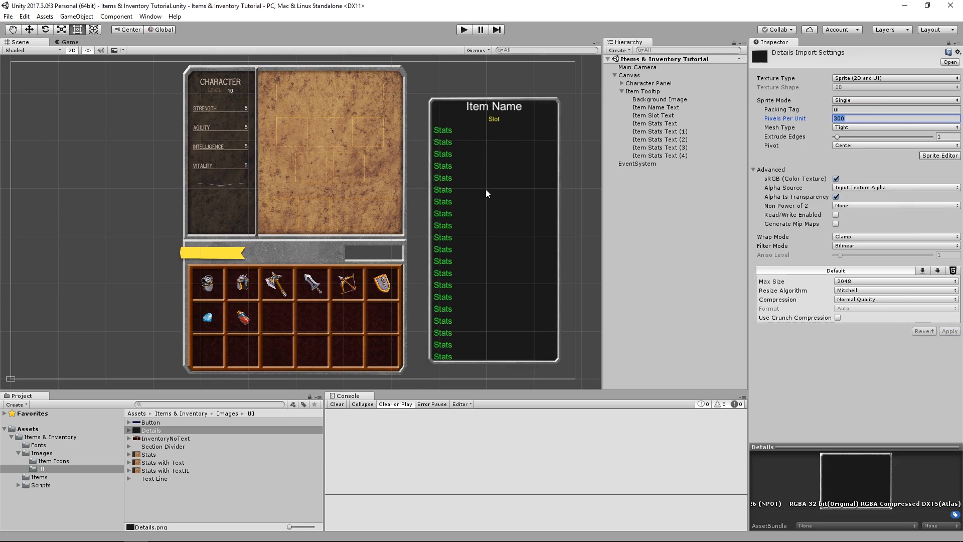
- Remove the extra Item Stats Text copies so the tooltip shrinks back
{"action": "left_click", "coordinate": [693, 157]}
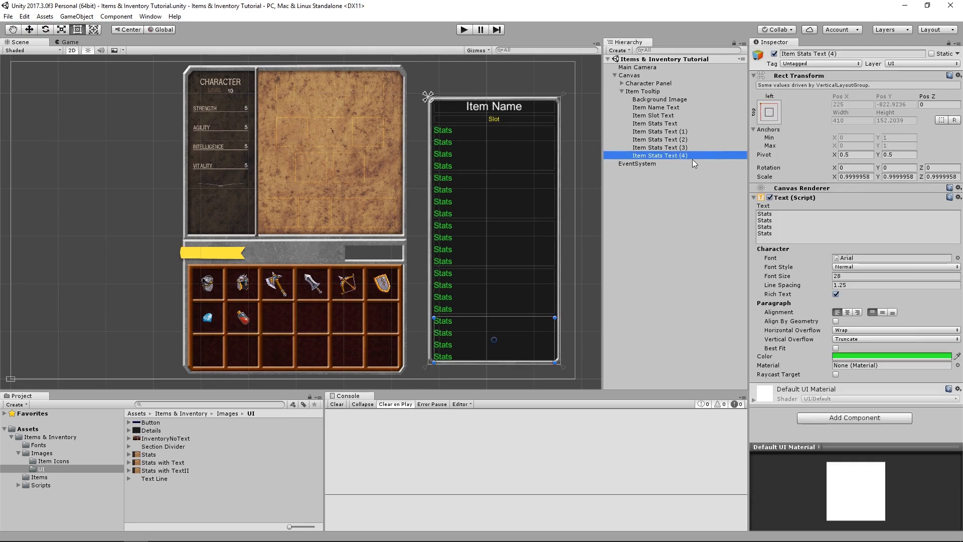
{"action": "key", "text": "ctrl+d"}
{"action": "key", "text": "ctrl+d"}
{"action": "key", "text": "ctrl+d"}
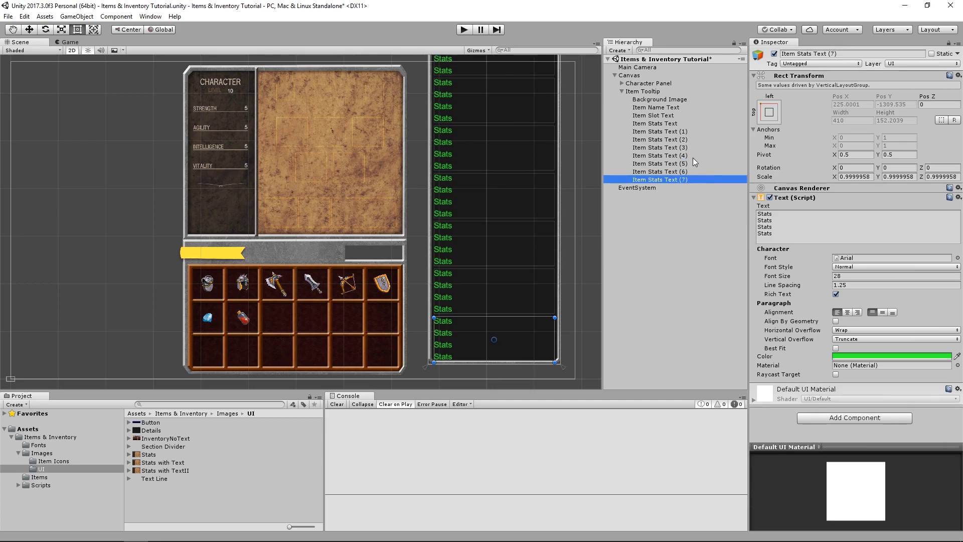
{"action": "left_click", "coordinate": [686, 131], "text": "shift"}
{"action": "key", "text": "Delete"}
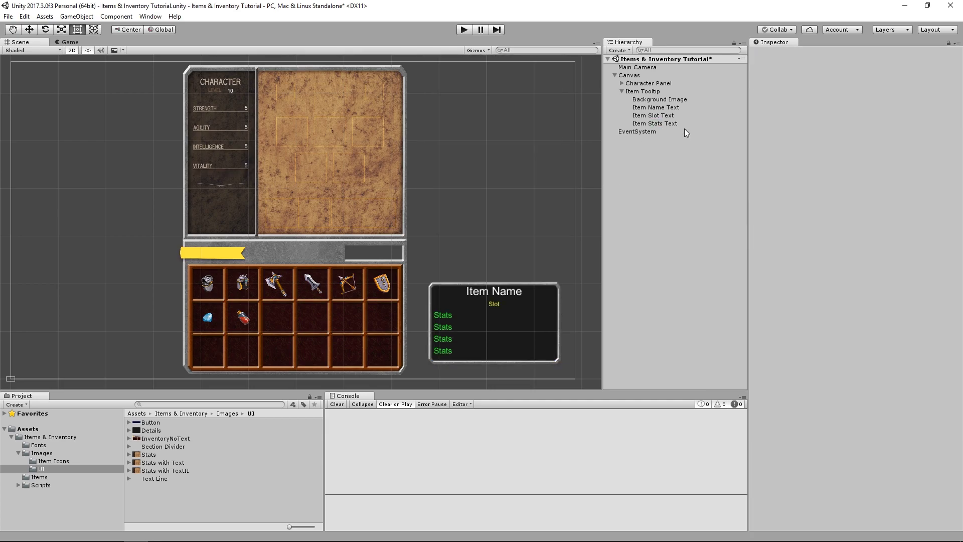
- Review the Stat Tooltip's Stat Name, Modifiers Label and Modifiers Text objects in the Inspector
{"action": "left_click", "coordinate": [683, 125]}
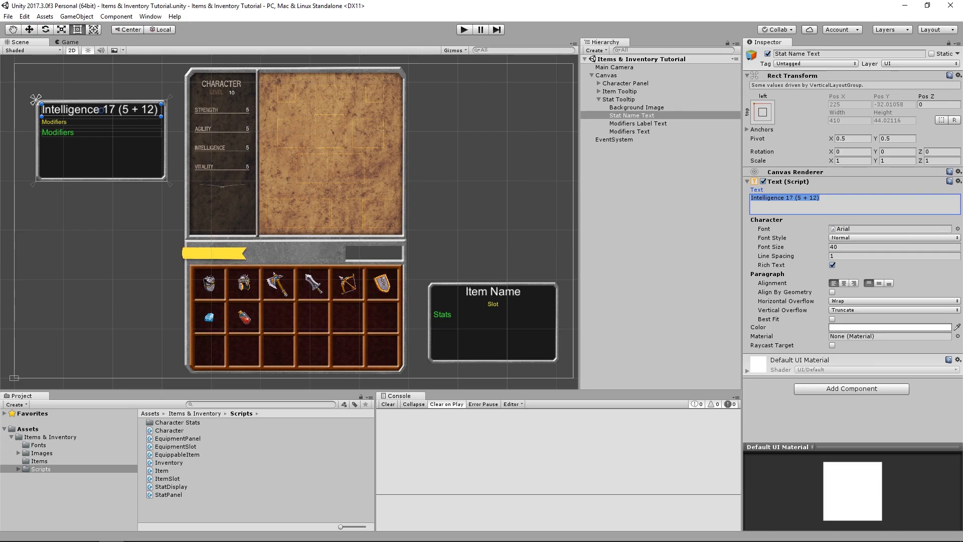
{"action": "left_click", "coordinate": [654, 124]}
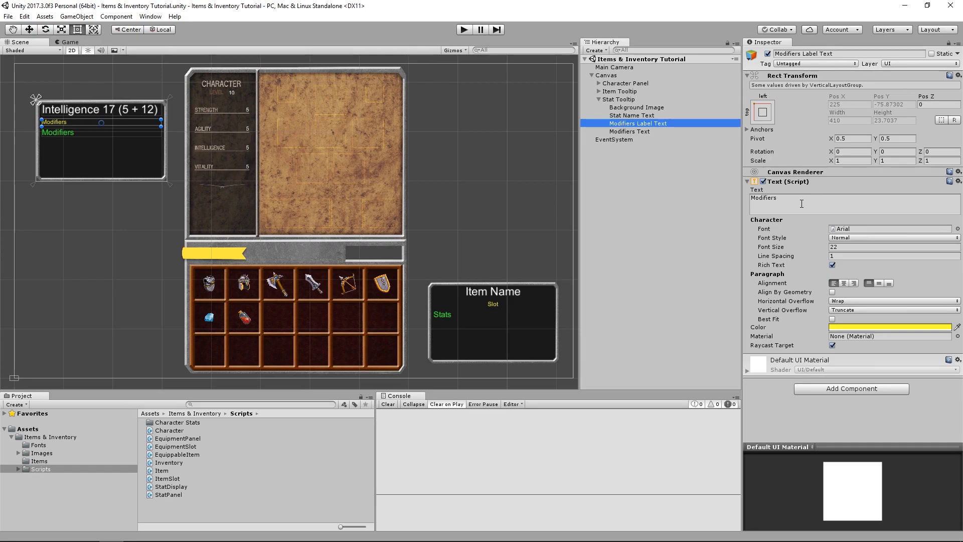
{"action": "left_click", "coordinate": [647, 116]}
{"action": "left_click", "coordinate": [650, 131], "text": "shift"}
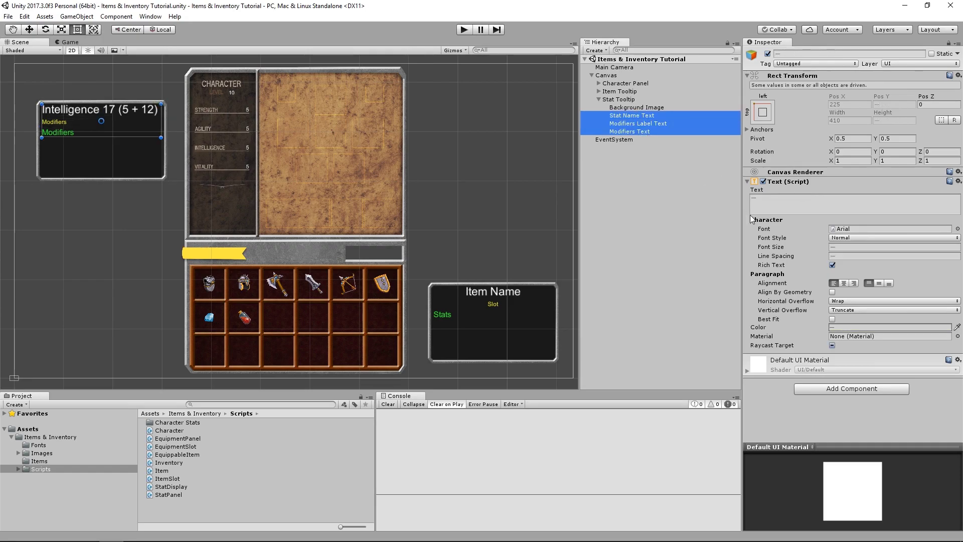
{"action": "left_click", "coordinate": [833, 284]}
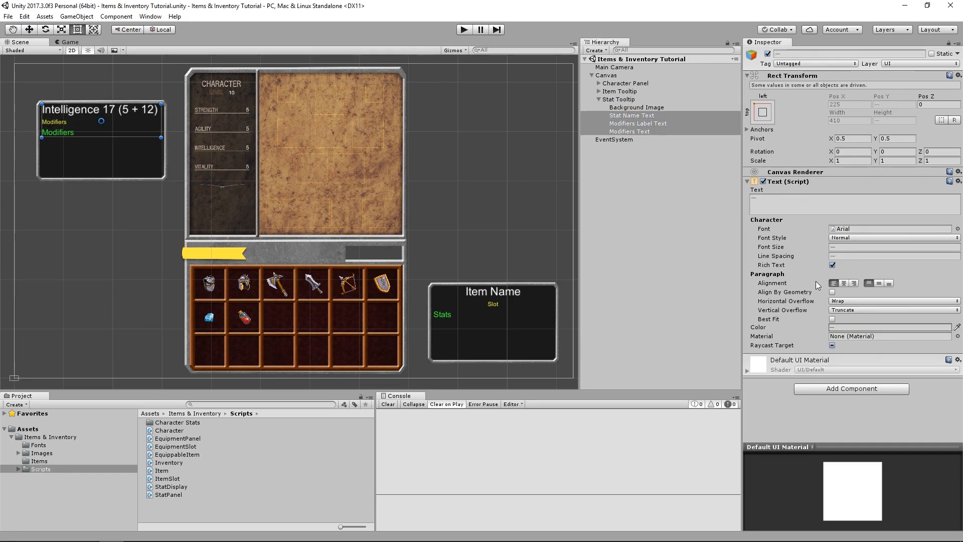
{"action": "left_click", "coordinate": [647, 116]}
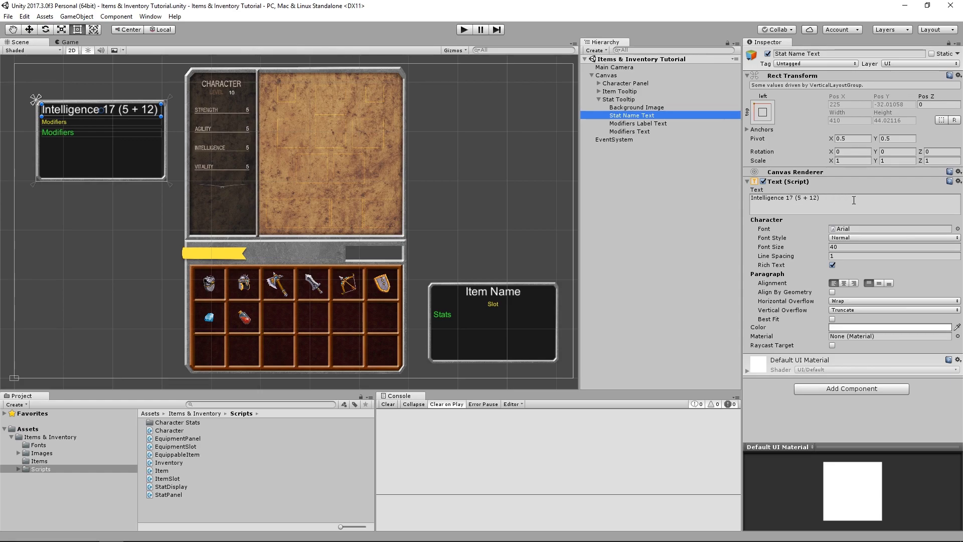
{"action": "left_click", "coordinate": [660, 124]}
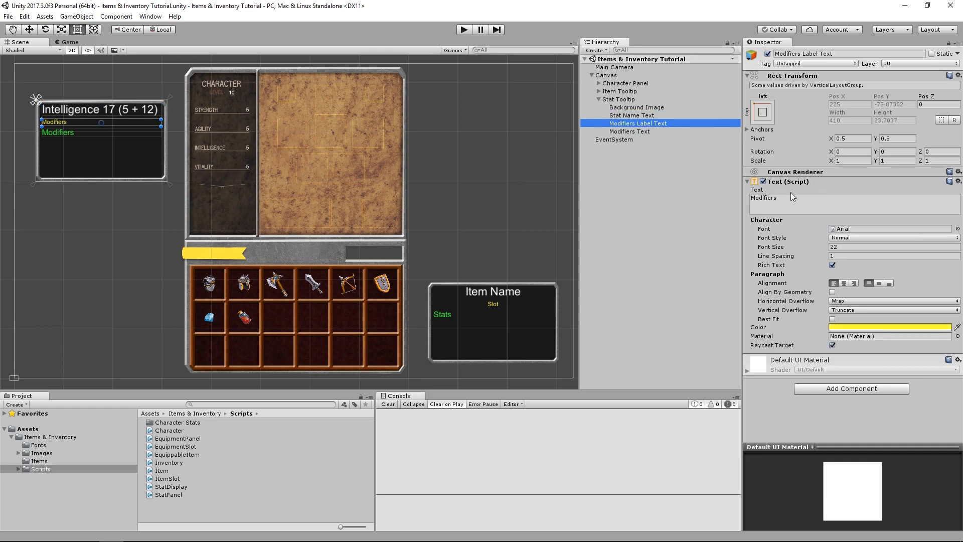
{"action": "left_click", "coordinate": [642, 132]}
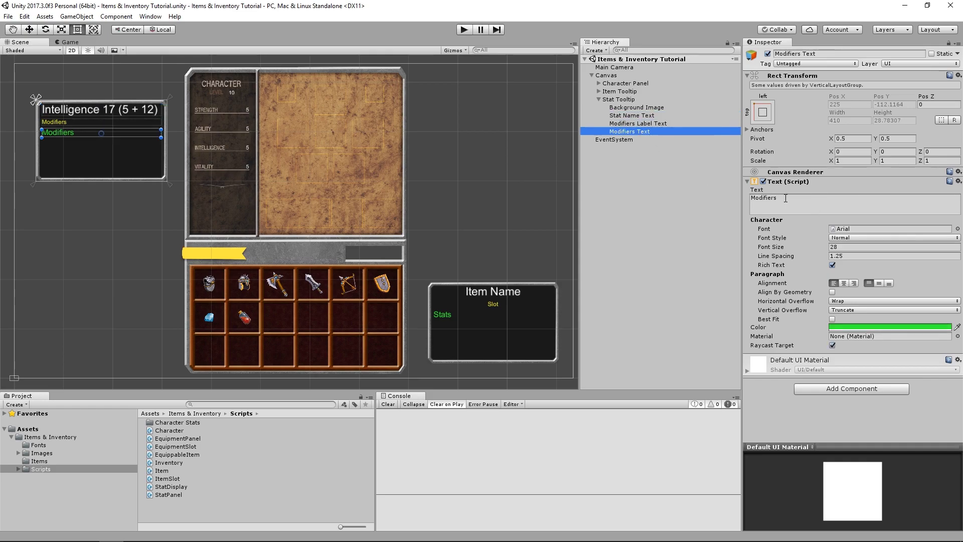